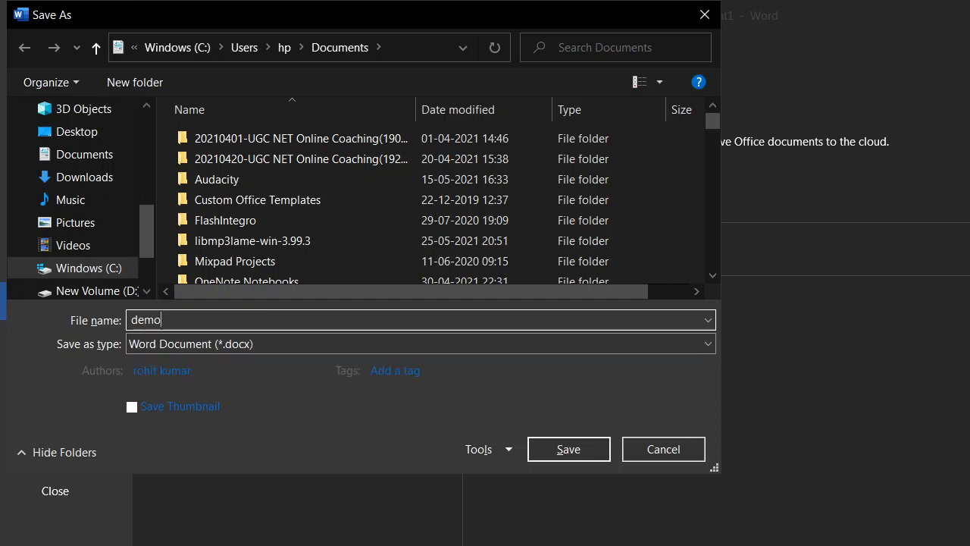
Step: Set the file type for saving the demo document to PDF (*.pdf)
key("Tab")
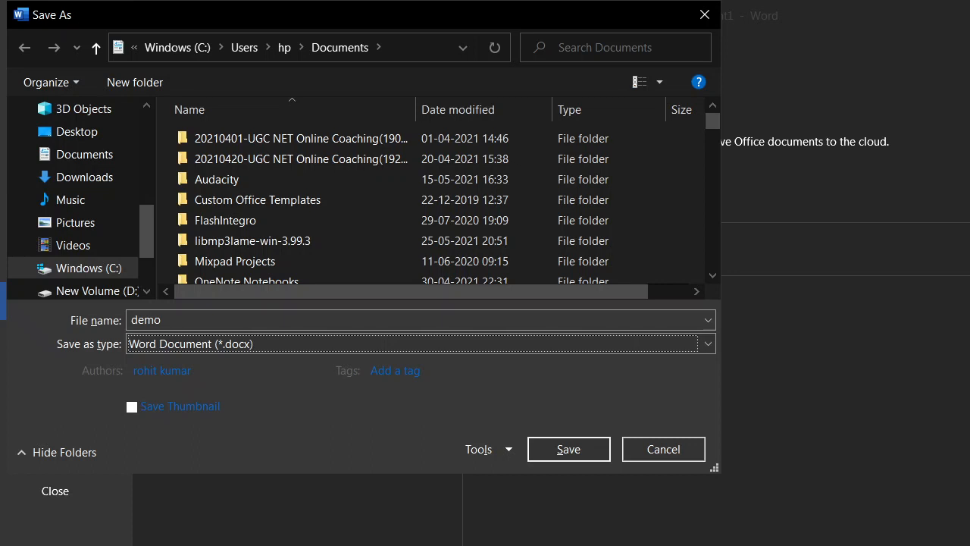
key("p")
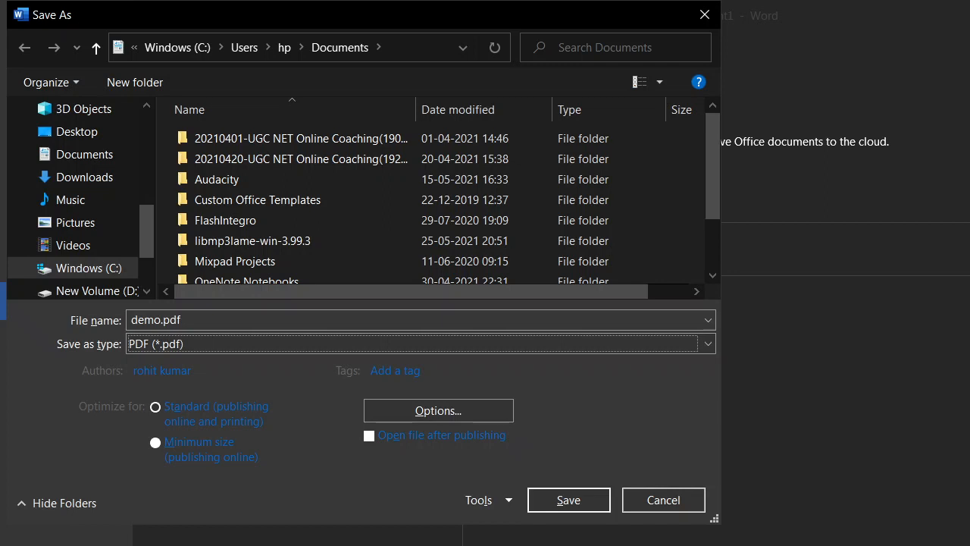
Step: Set the file type for saving demo to Word Document (*.docx)
key("alt+Down")
key("Up")
key("Up")
key("Up")
key("Up")
key("Up")
key("Up")
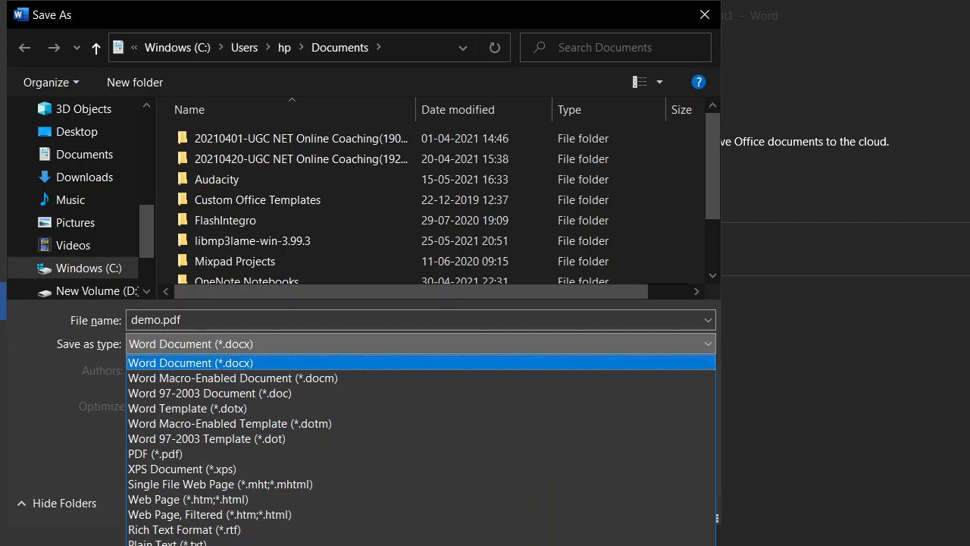
key("Down")
key("Up")
key("Return")
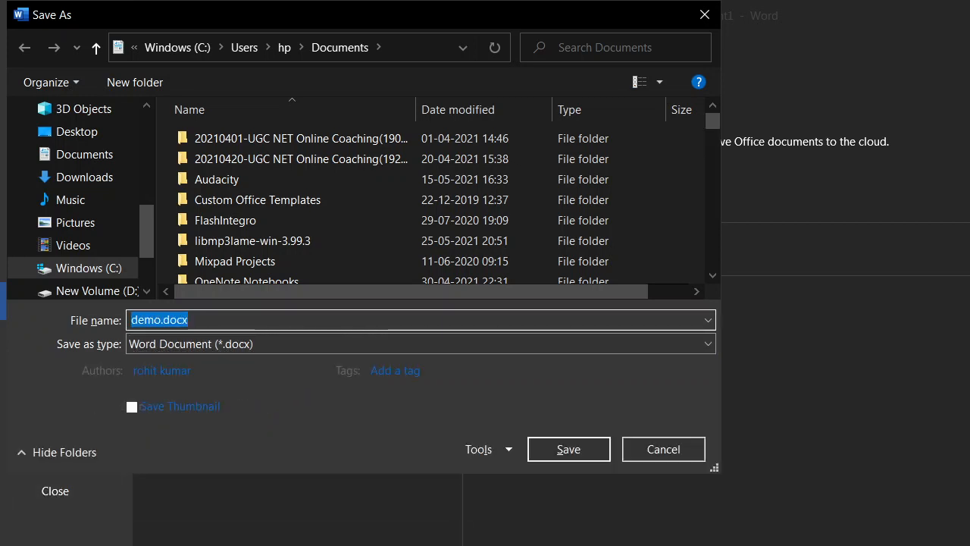
Step: Move the save location up from the Documents folder through This PC to the Desktop
left_click(236, 320)
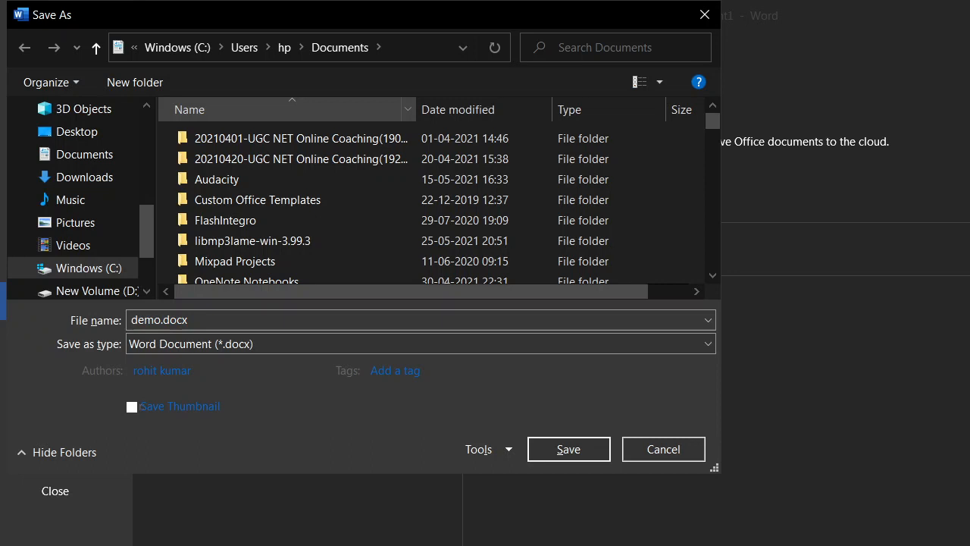
key("shift+Tab")
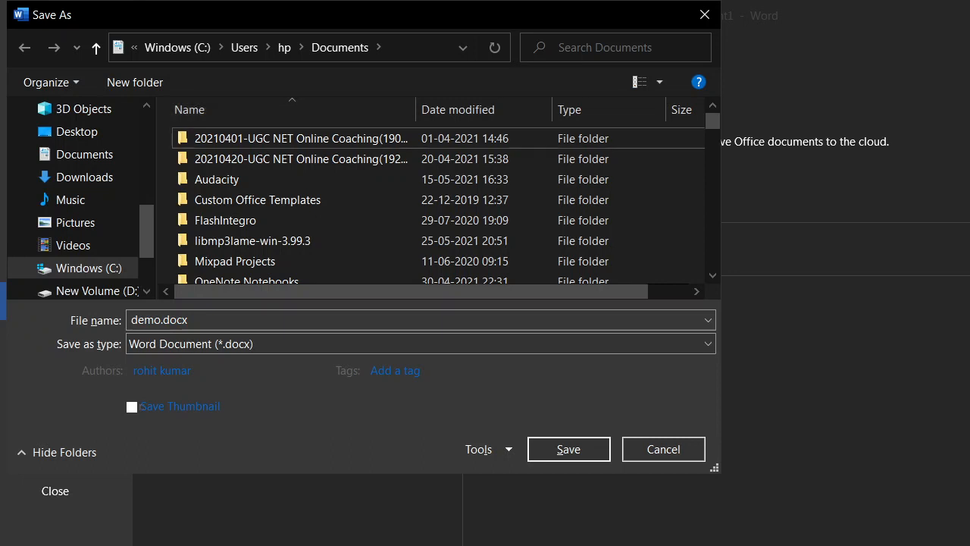
key("shift+Tab")
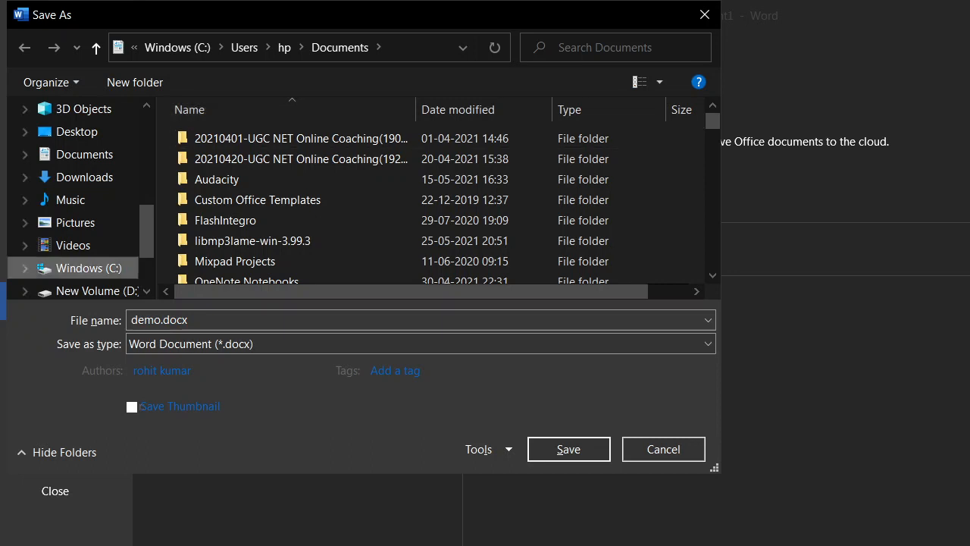
key("Tab")
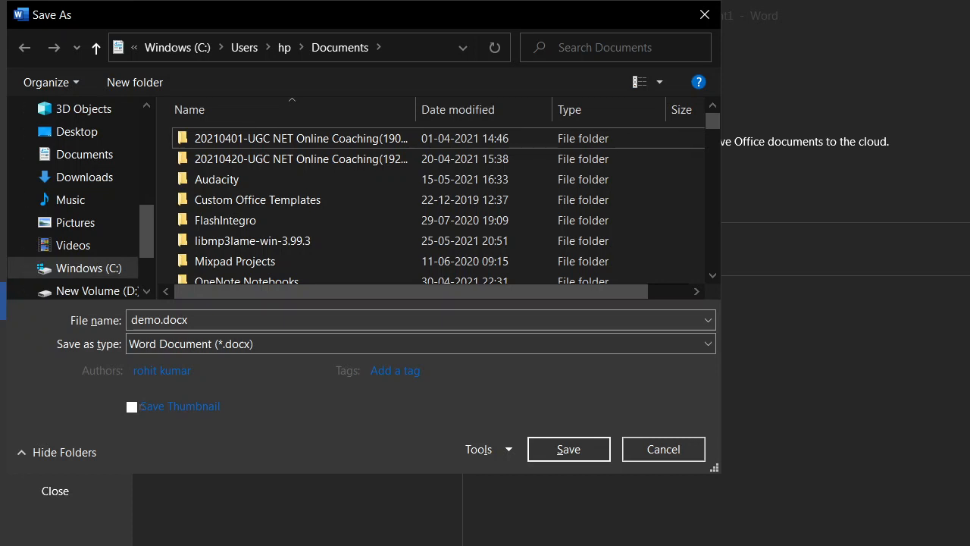
key("BackSpace")
key("BackSpace")
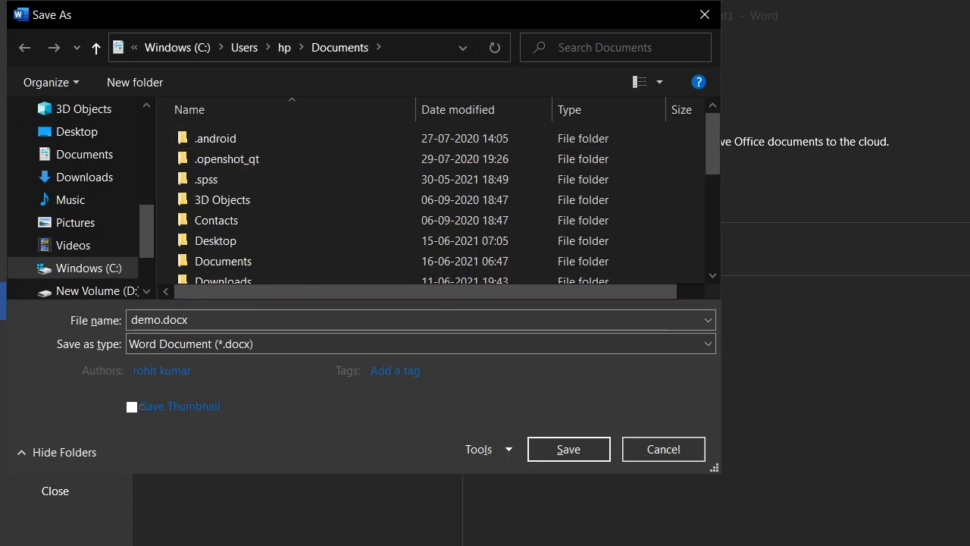
key("BackSpace")
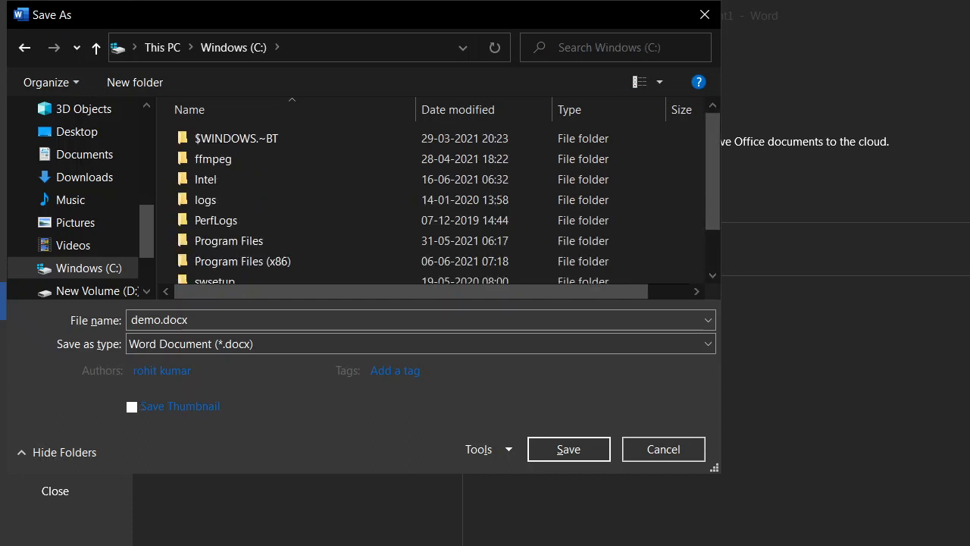
key("BackSpace")
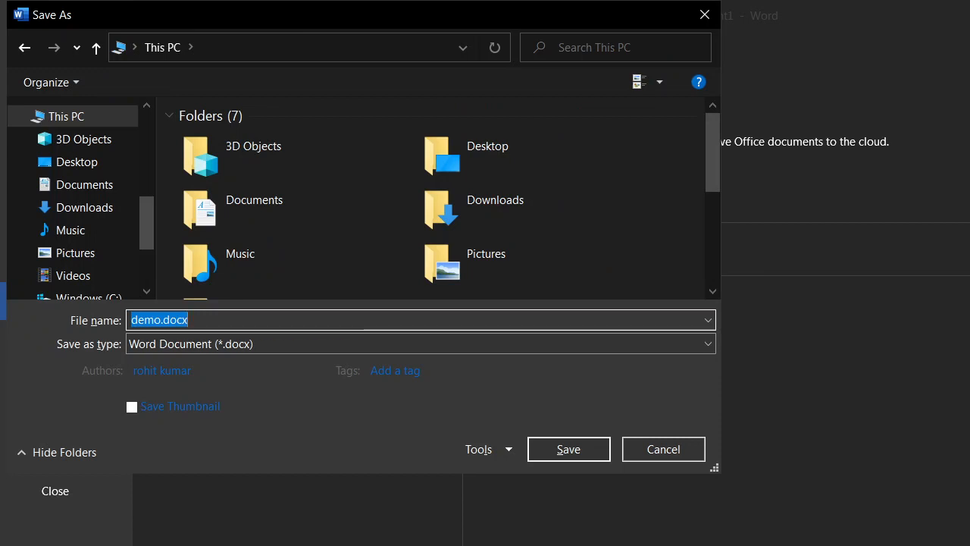
key("shift+Tab")
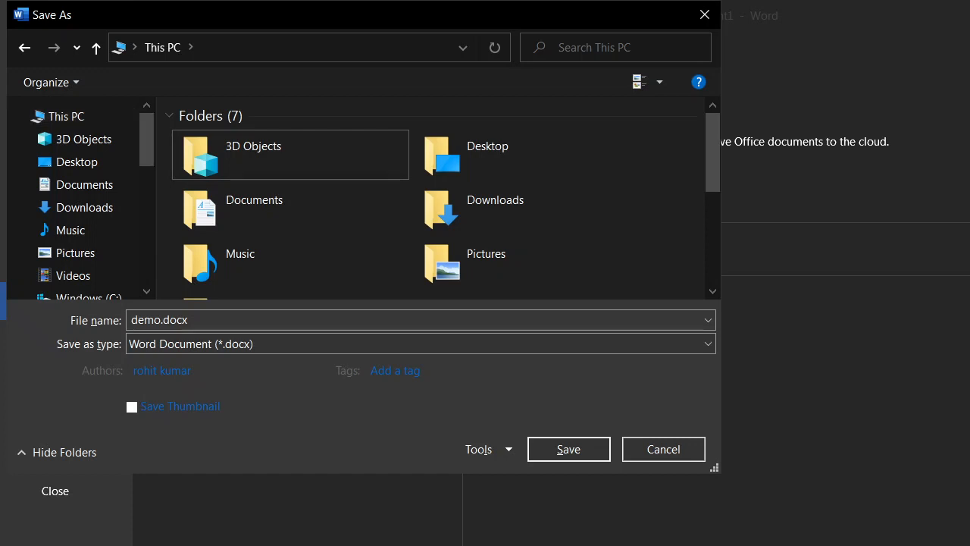
key("BackSpace")
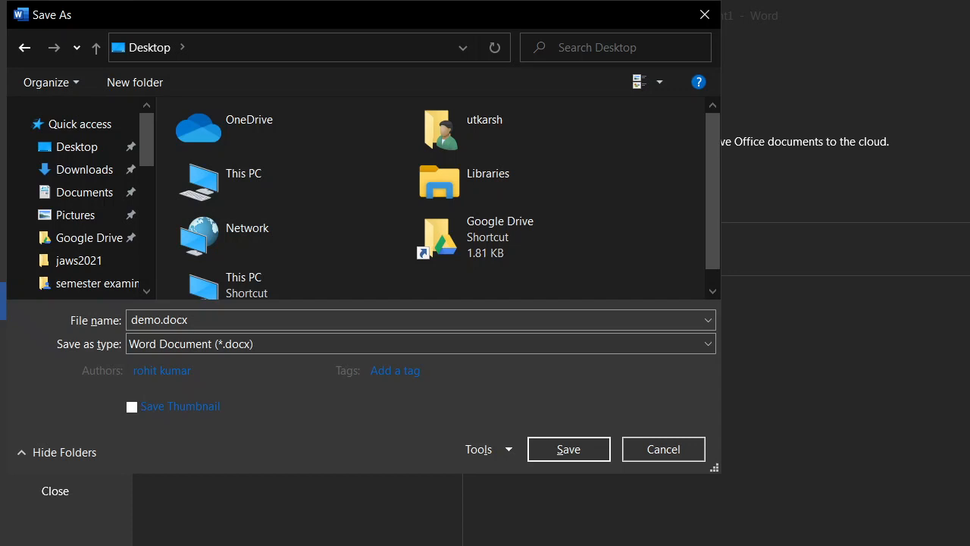
Step: Keep the author, tag and thumbnail settings unchanged and save demo.docx to the Desktop
key("Tab")
key("Tab")
key("Tab")
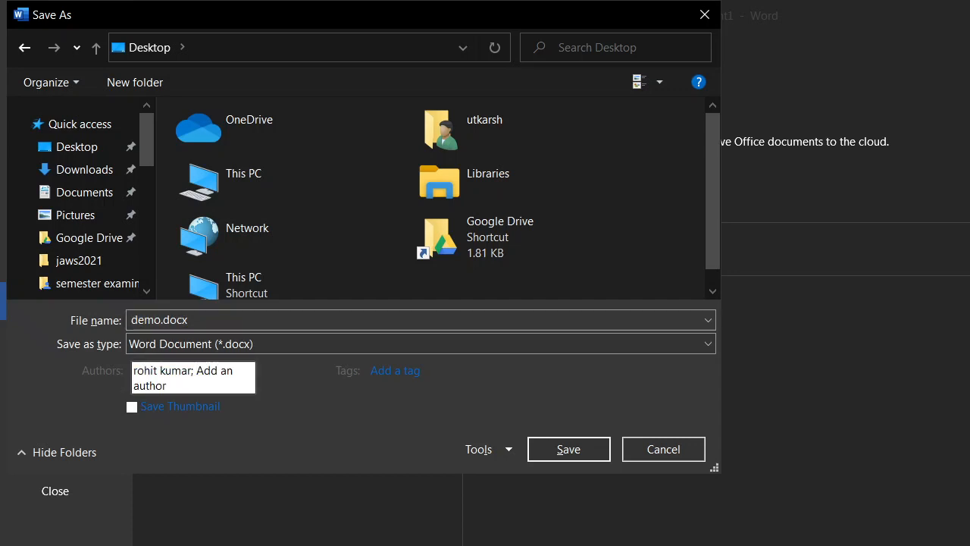
key("Tab")
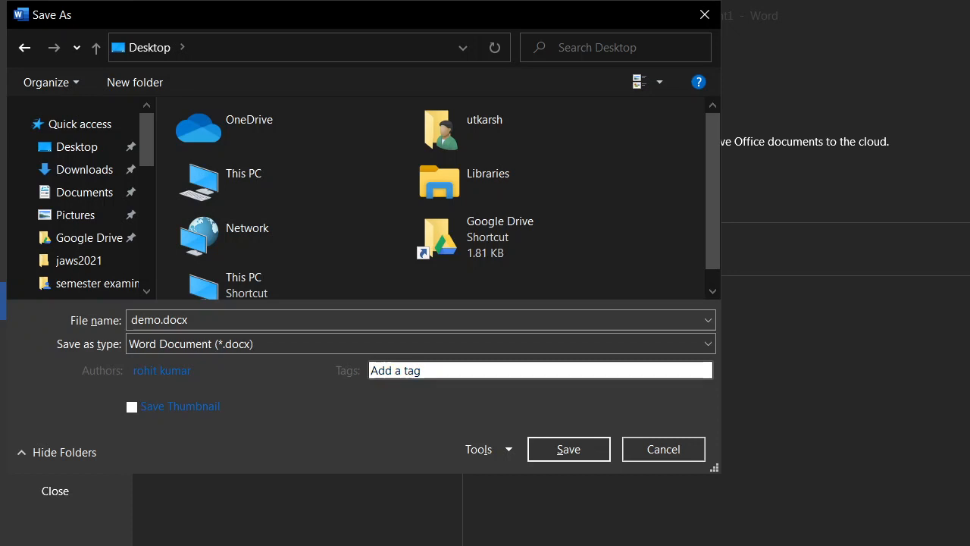
key("Tab")
key("Tab")
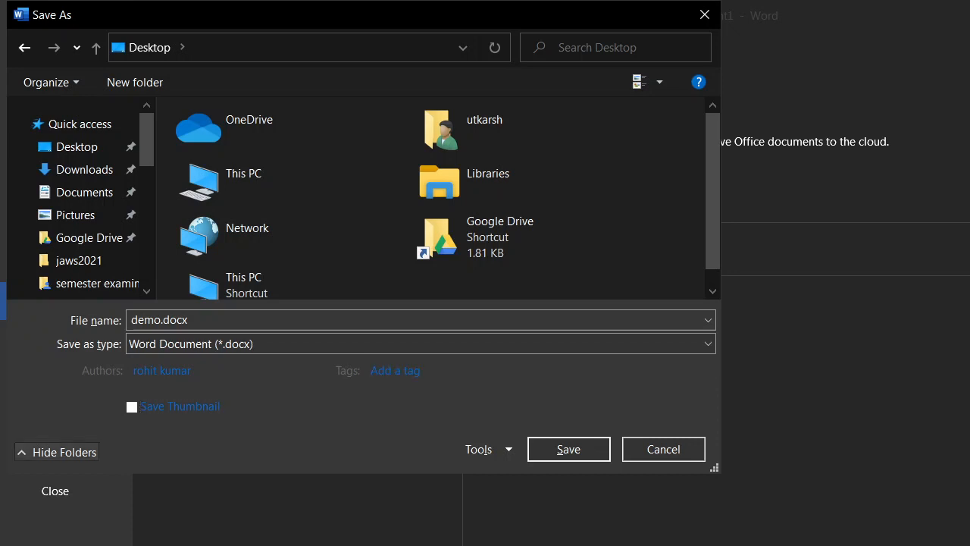
key("Tab")
key("Tab")
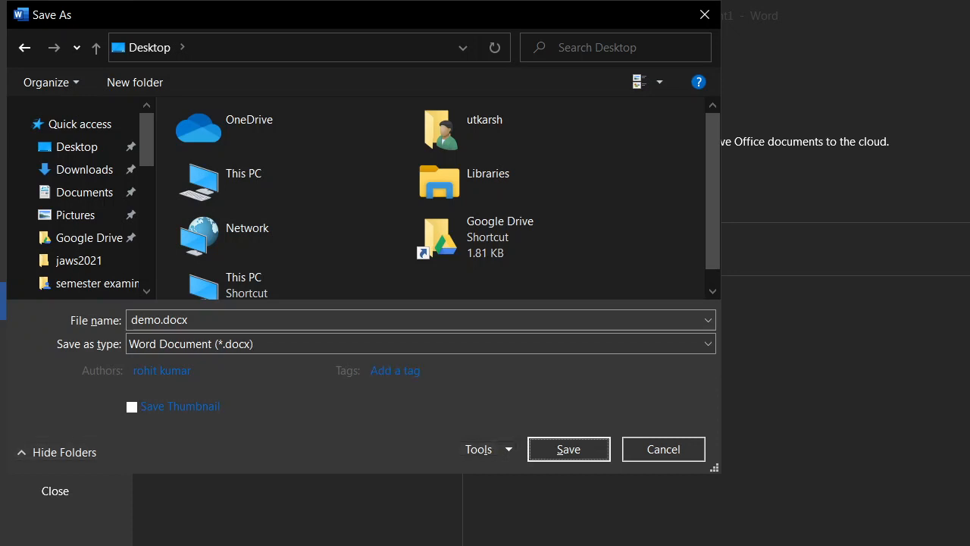
key("Return")
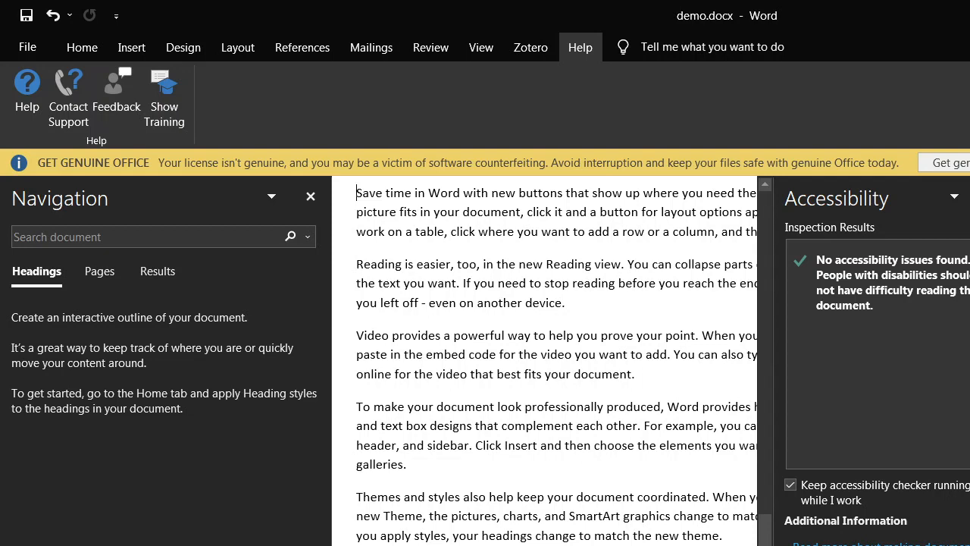
Step: Show the Windows desktop and open demo.docx from there
key("super+d")
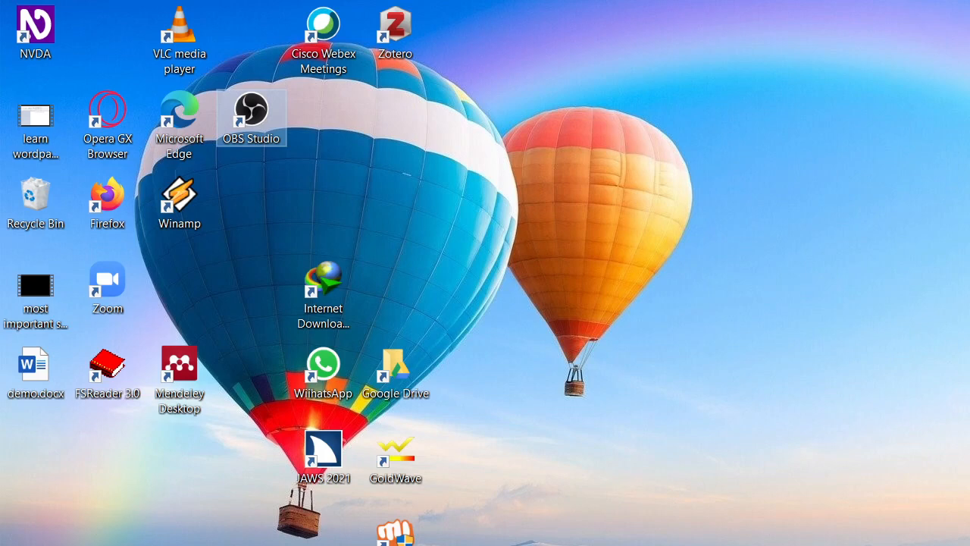
key("d")
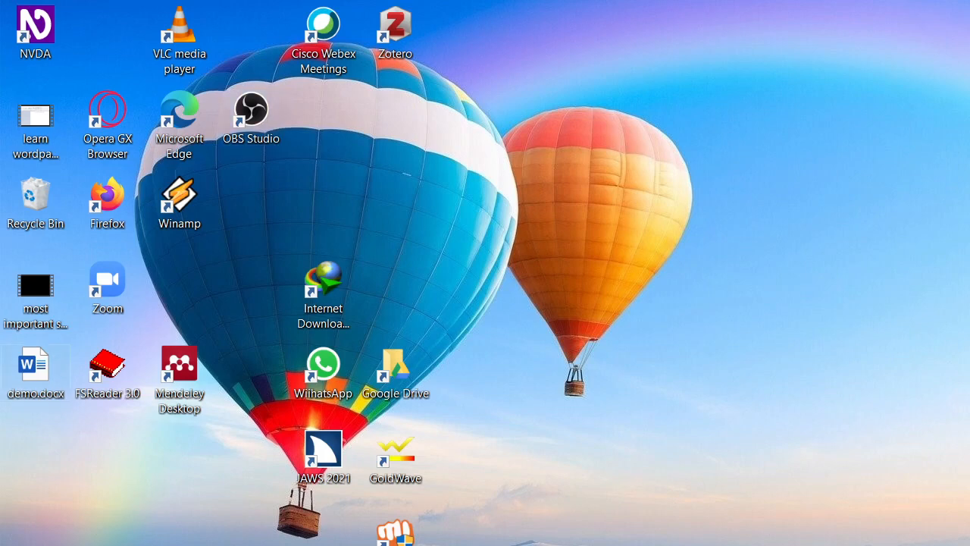
key("Return")
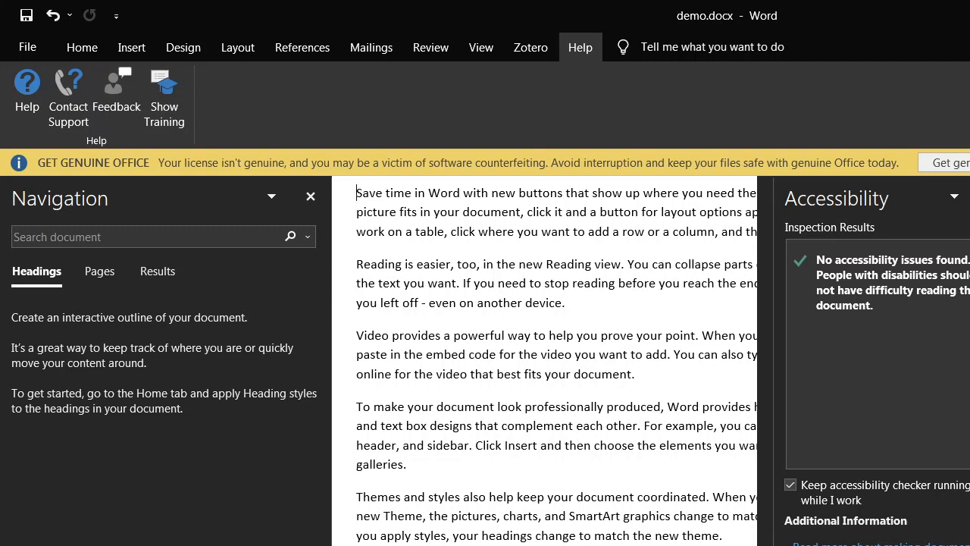
Step: Review the Save As settings for demo.docx and close the dialog without saving
key("Up")
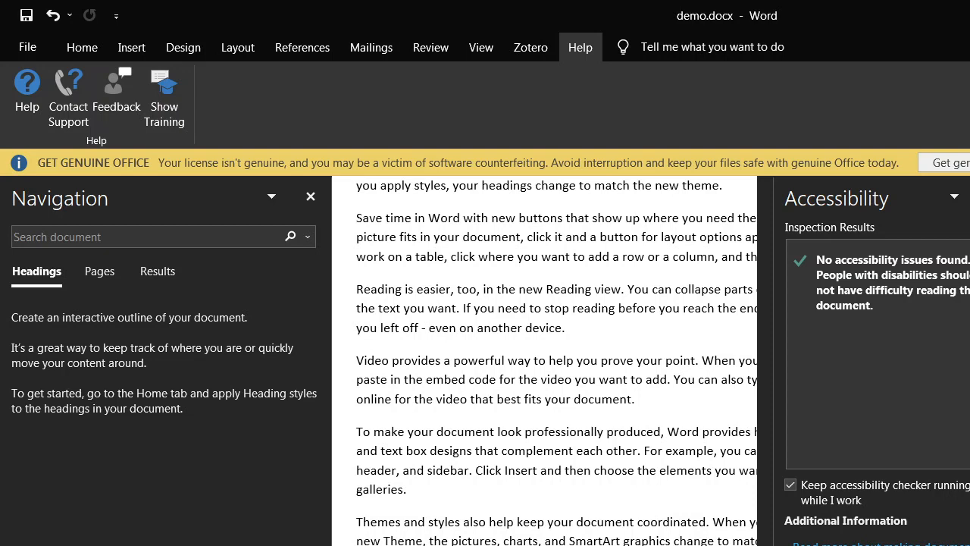
key("F12")
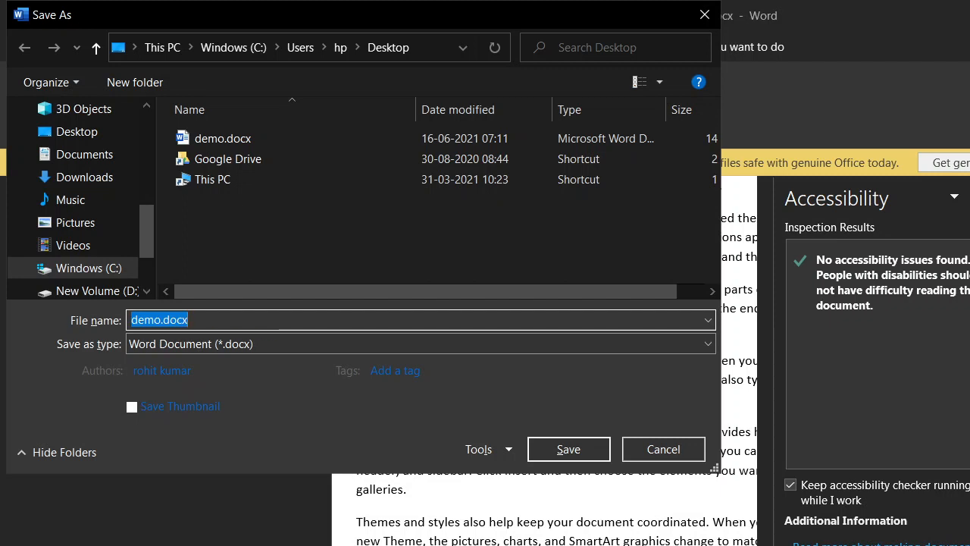
key("Escape")
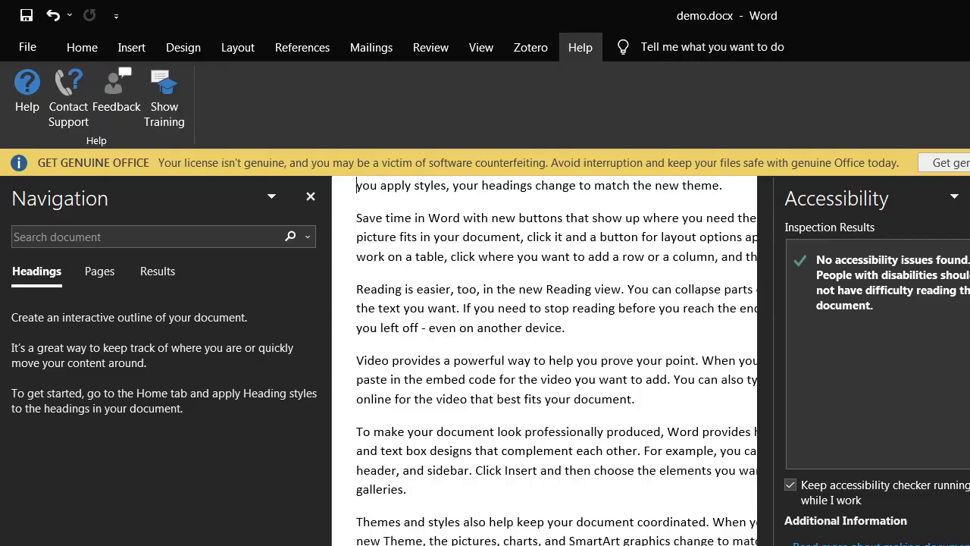
Step: Save demo.docx again under its existing name and location
key("alt+f")
key("Down")
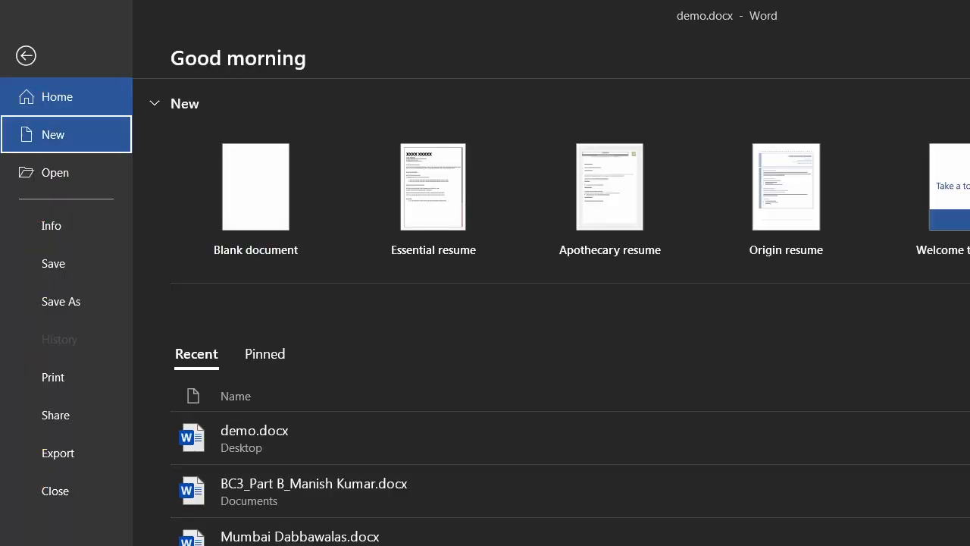
key("Down")
key("Down")
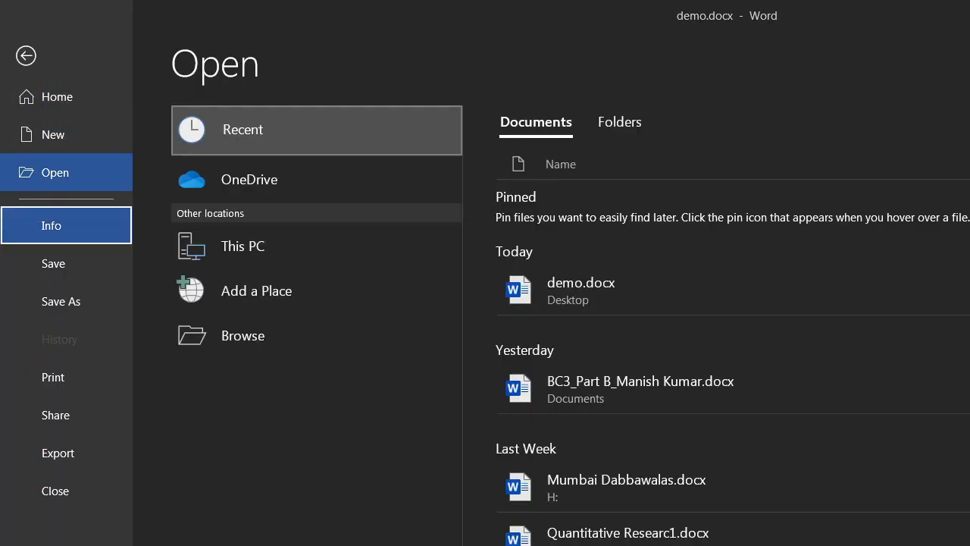
key("Down")
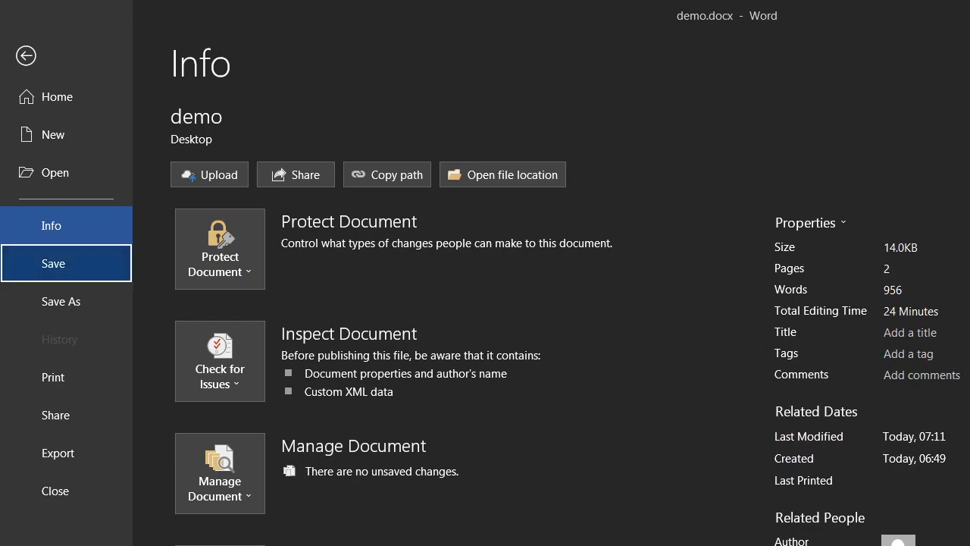
key("Return")
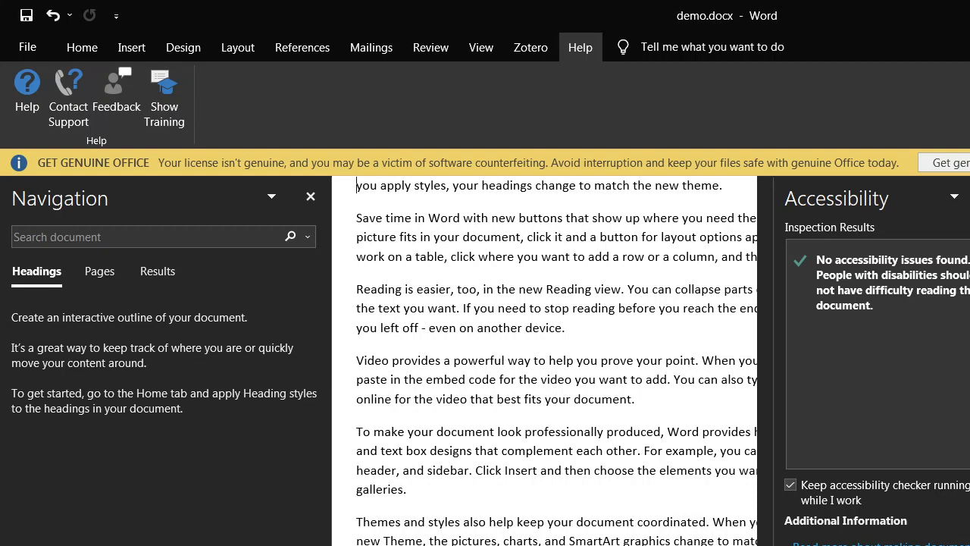
Step: Switch to the other open Word window with the blank Document2
key("alt+Tab")
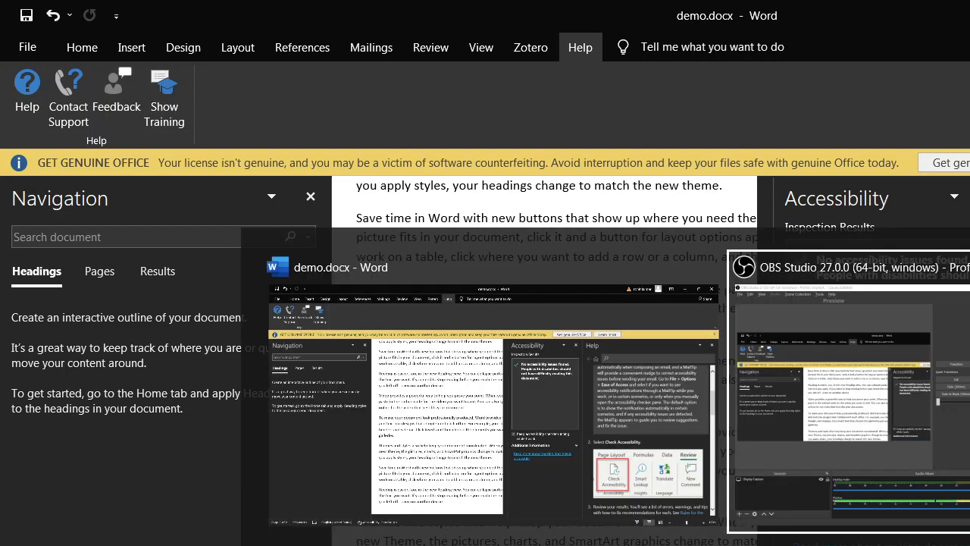
key("alt+Tab")
key("alt+Tab")
key("alt+Tab")
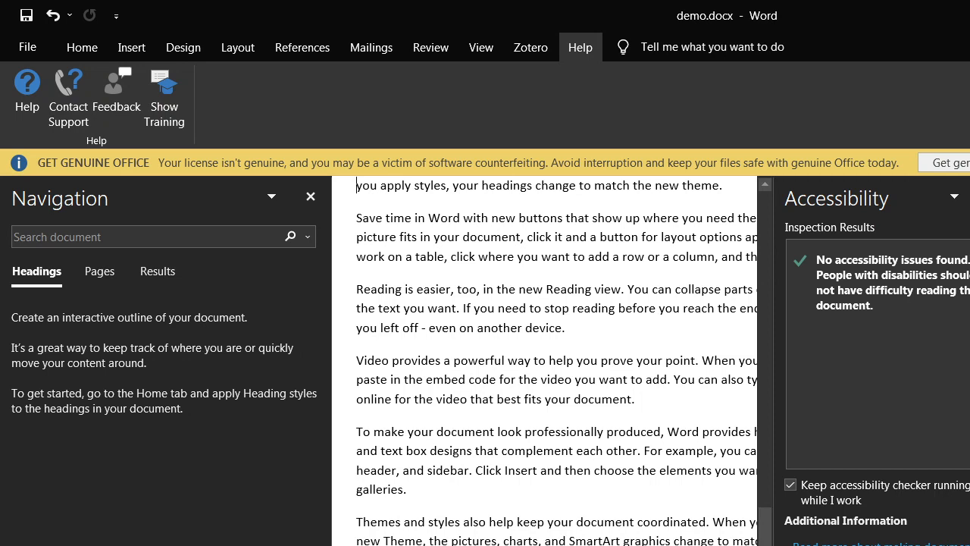
key("alt+Tab")
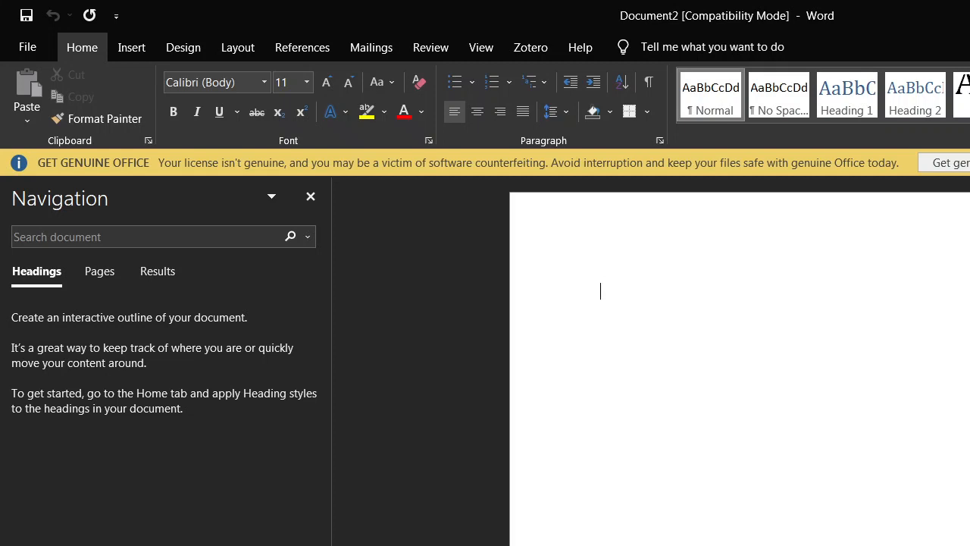
Step: Fill the blank document with sample text using =rand(50) and return to its beginning
type("=rand(50)")
key("Return")
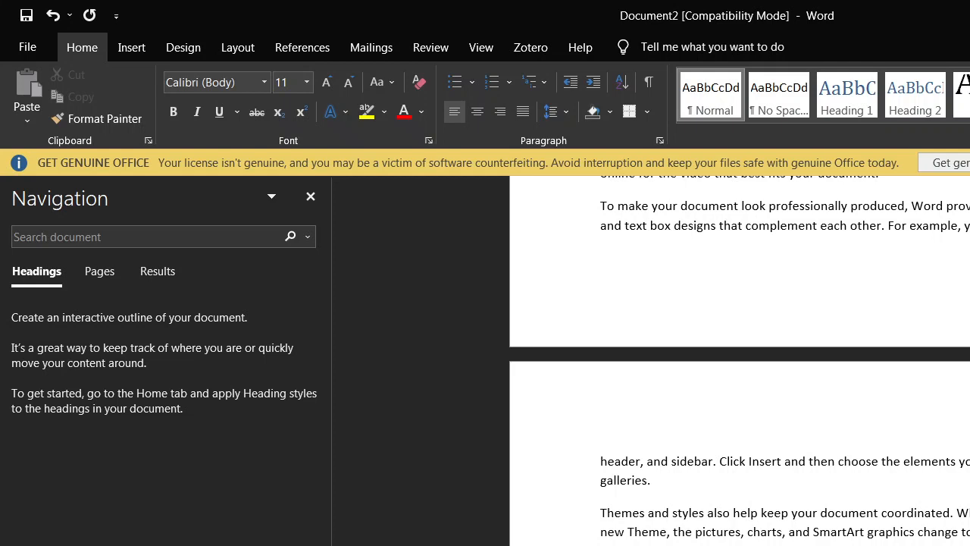
key("ctrl+Home")
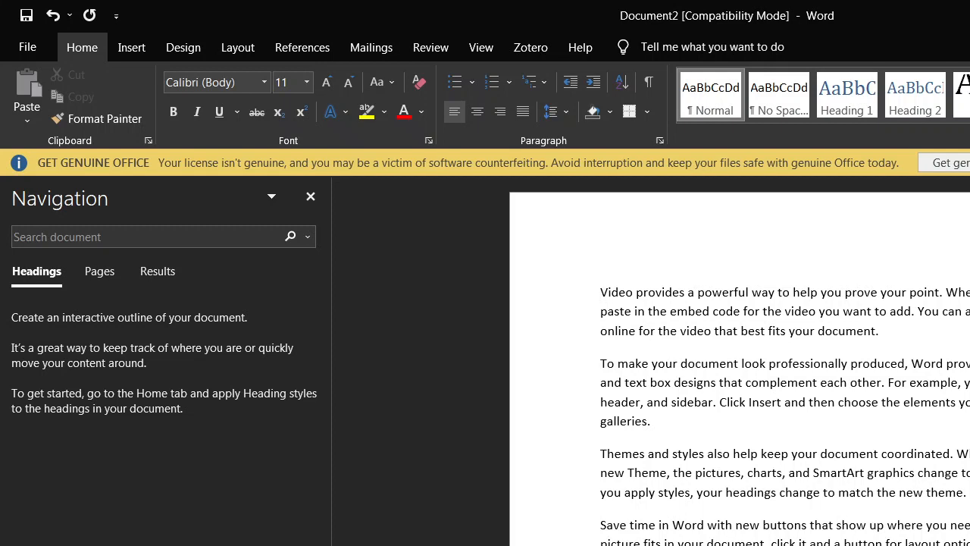
Step: Replace the first letter of "paste" in the opening paragraph's second line with two tab spaces
key("alt+Tab")
key("alt+shift+Tab")
key("BackSpace")
key("Tab")
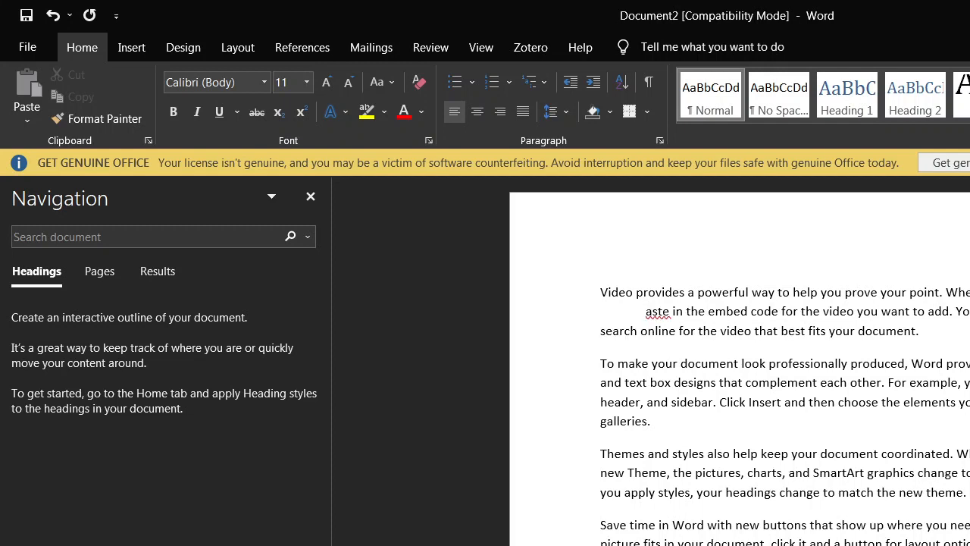
key("Tab")
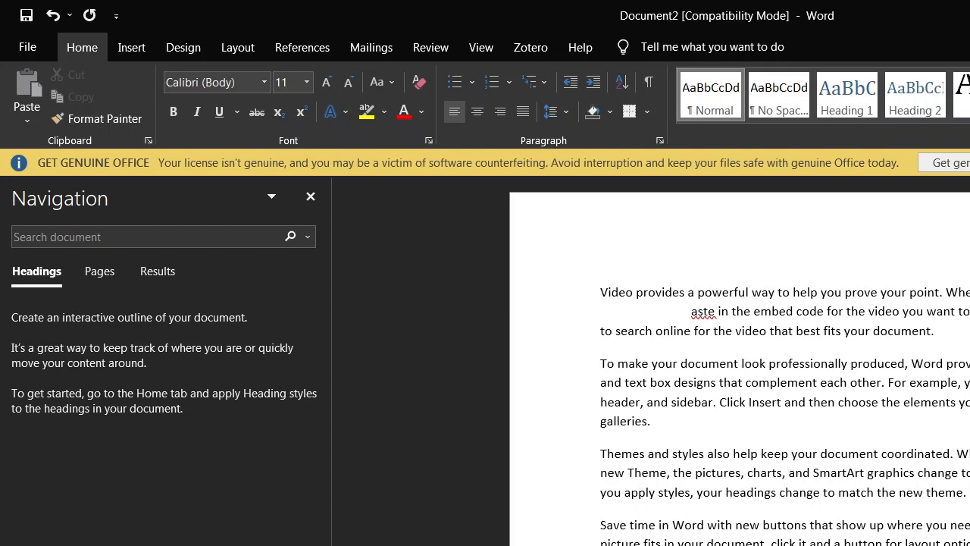
Step: Close Document2 without saving its changes
key("ctrl+w")
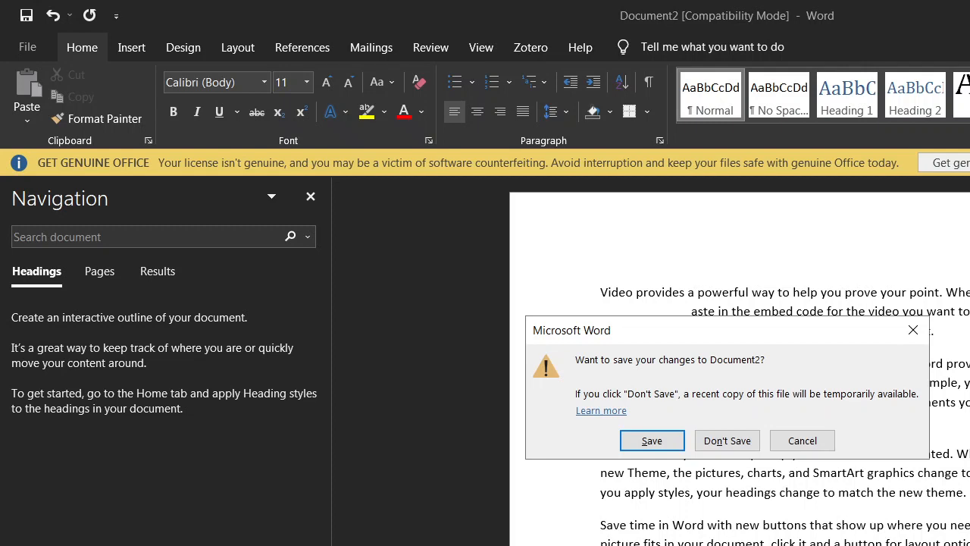
key("Tab")
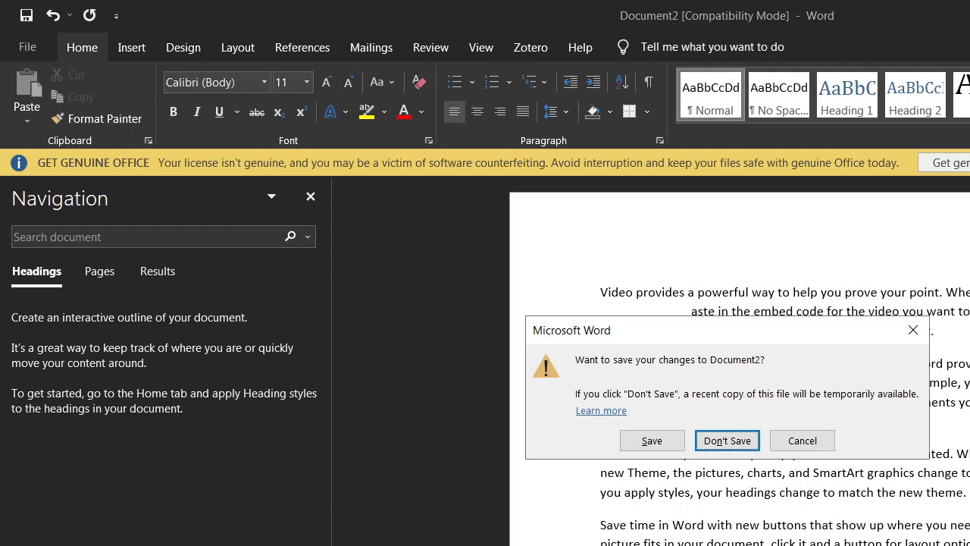
key("Return")
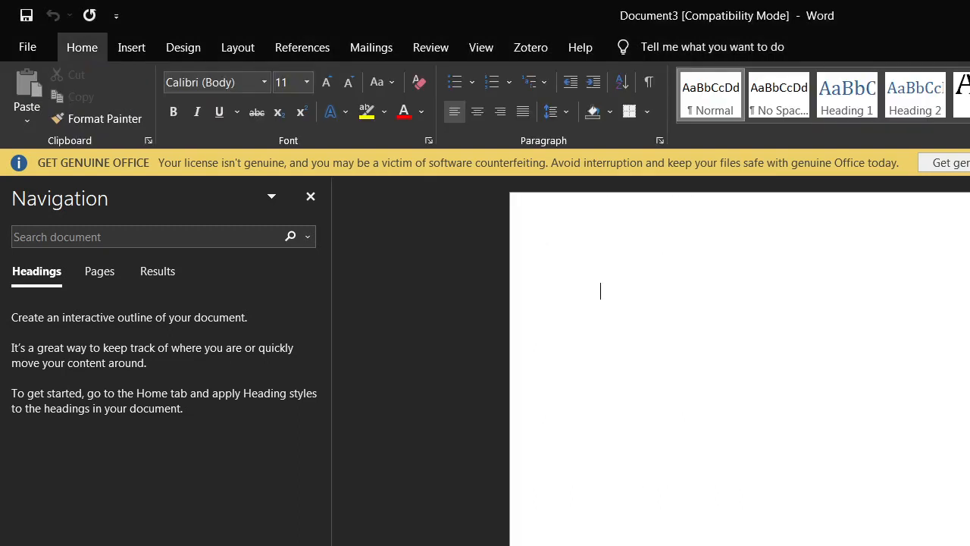
Step: Fill the blank Document3 with sample text using =rand and save it as demo1 in Word Document format on the Desktop
type("=rand")
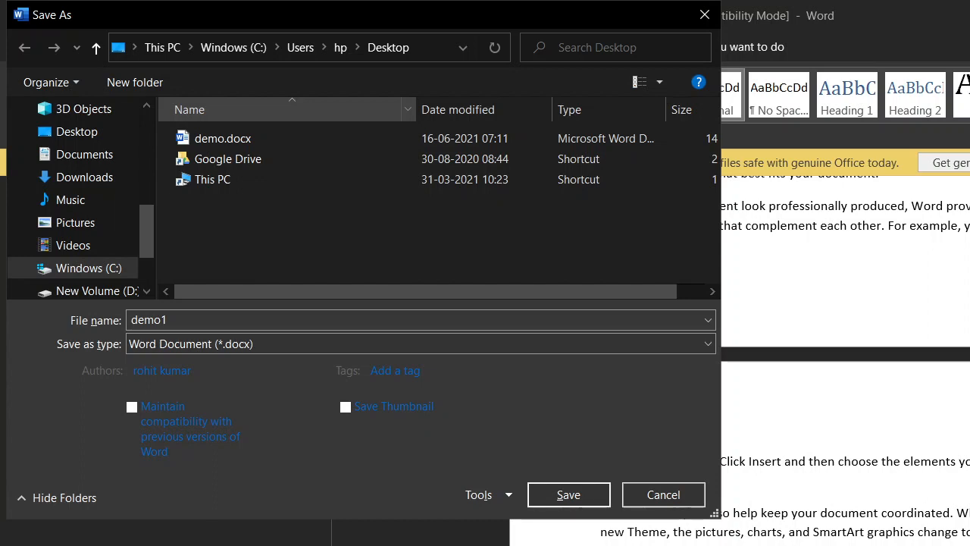
key("Tab")
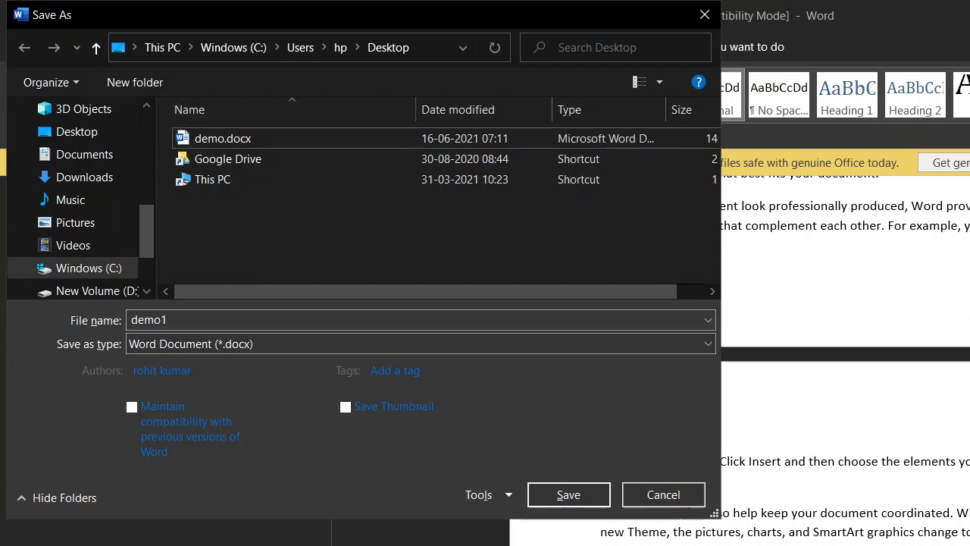
key("Tab")
key("Tab")
key("Tab")
key("Tab")
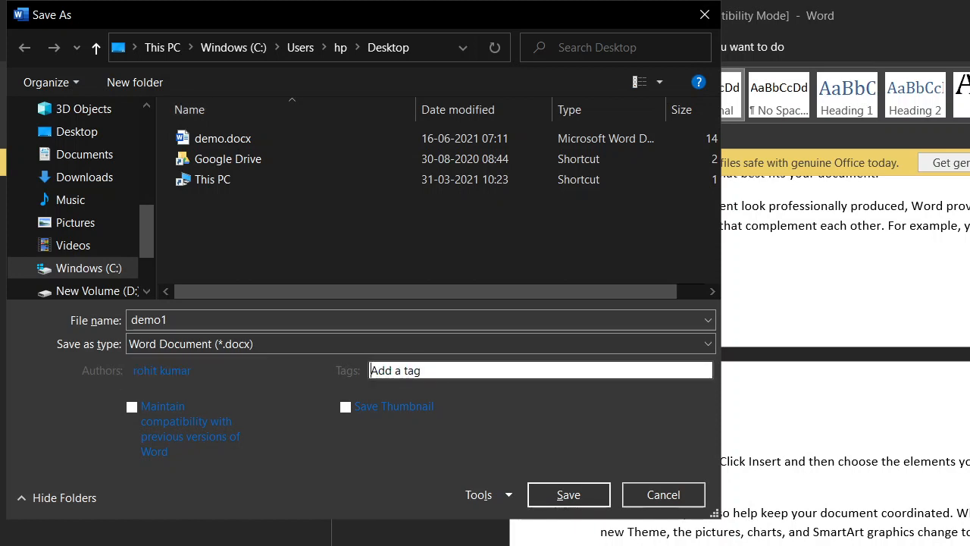
key("Tab")
key("Tab")
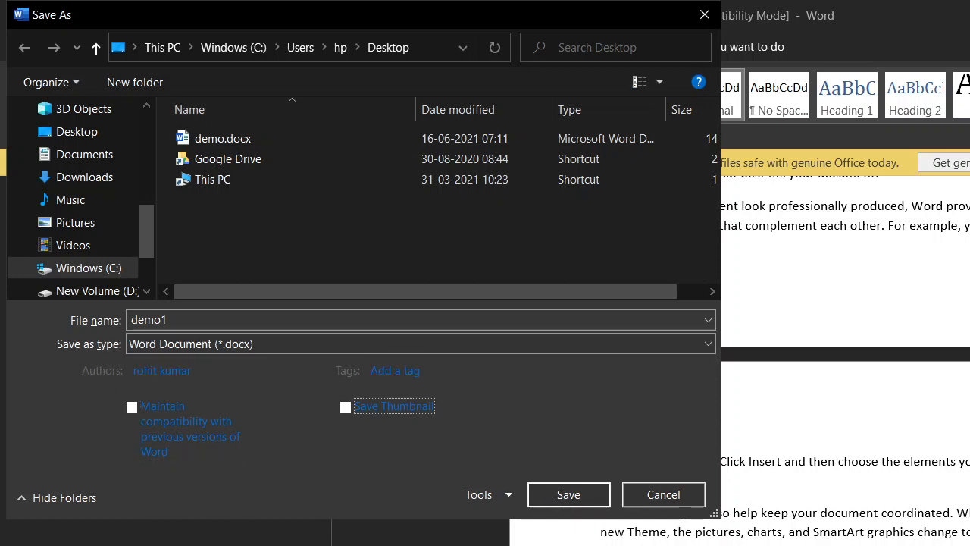
key("Tab")
key("Tab")
key("Tab")
key("Tab")
key("Tab")
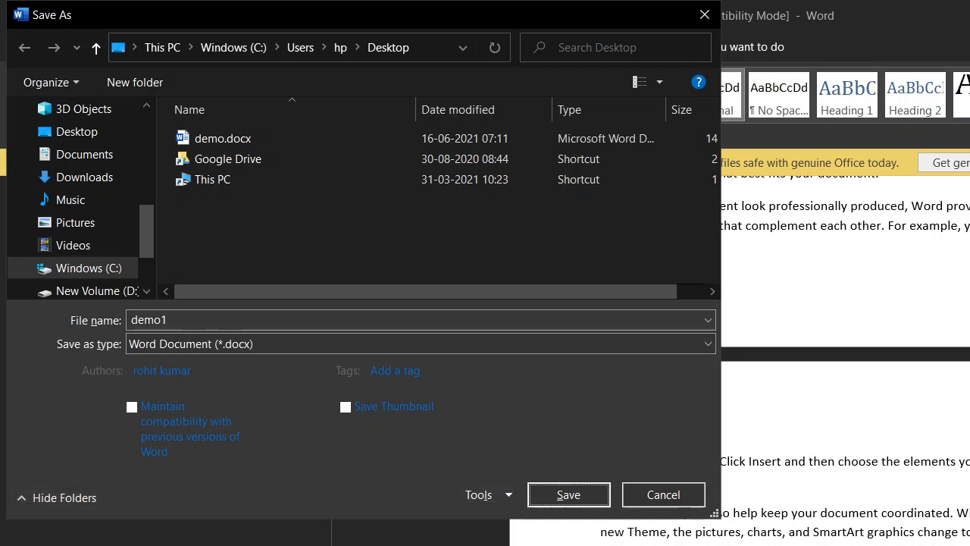
key("Return")
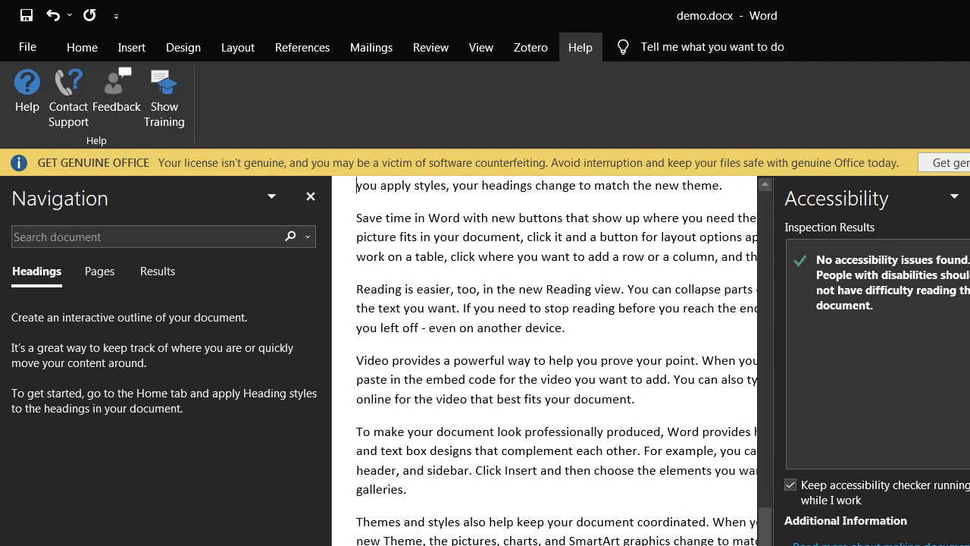
Step: Switch to the blank Document4 window and bring up the Open page with focus on its Recent location
key("alt+Tab")
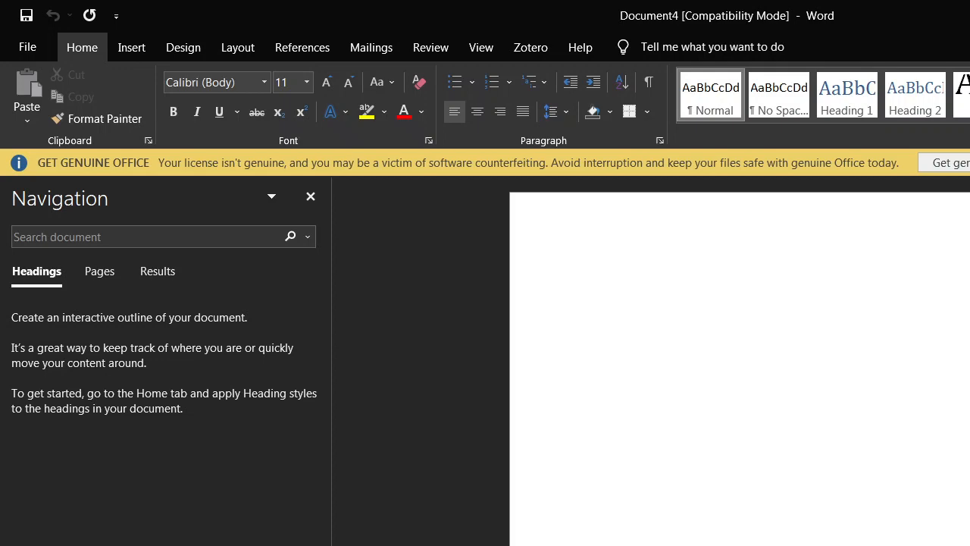
key("ctrl+o")
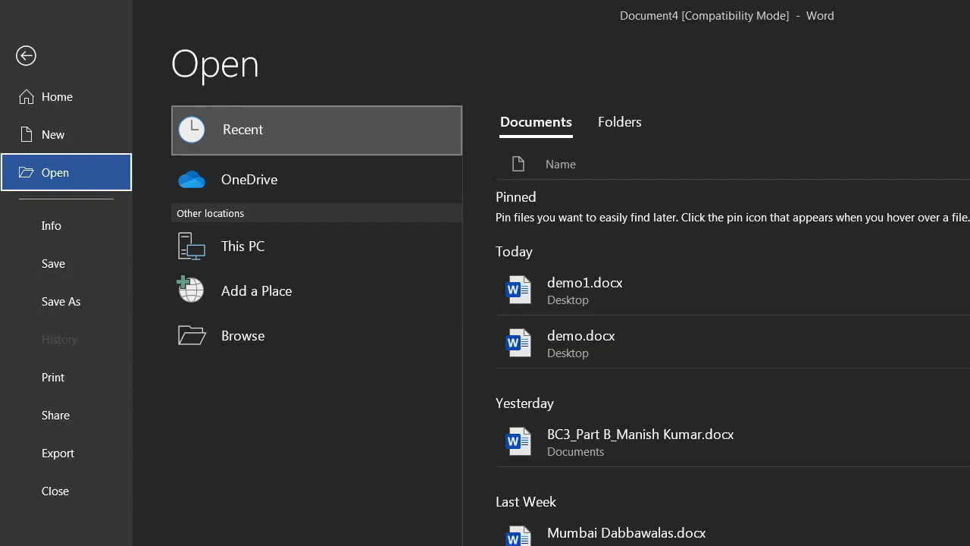
key("Tab")
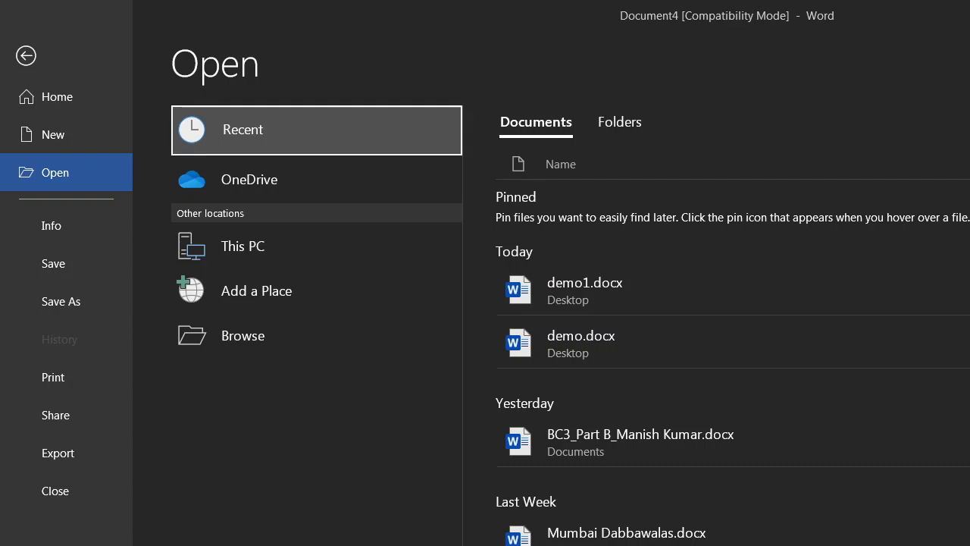
key("shift+Tab")
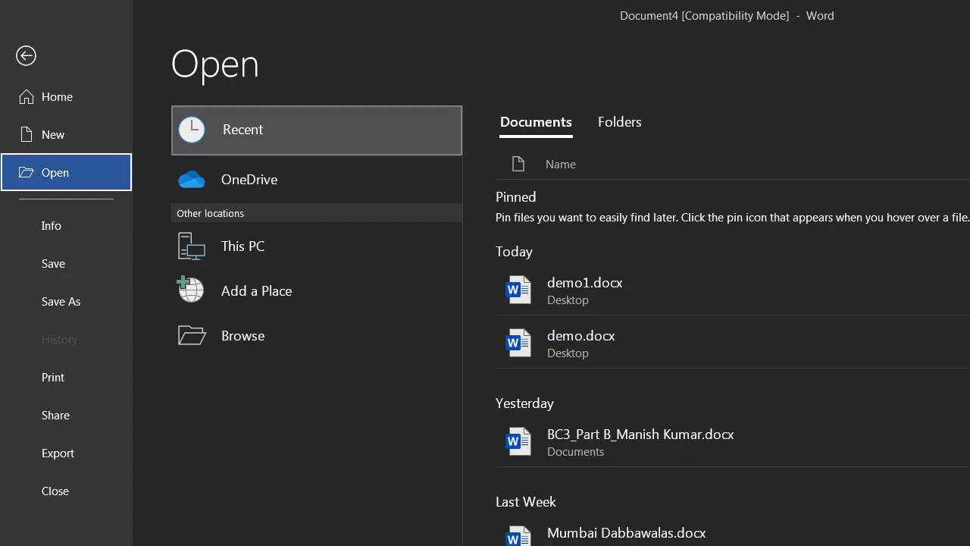
key("Tab")
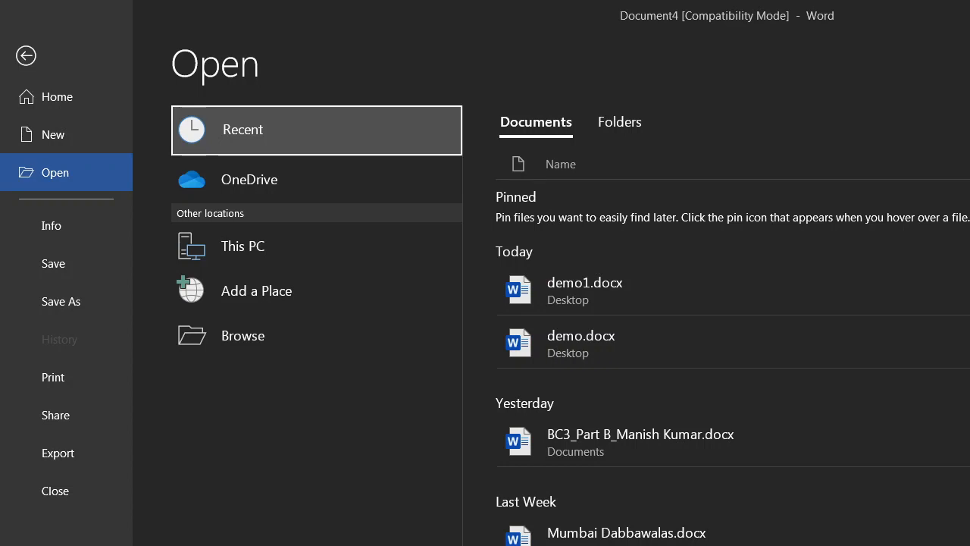
Step: Look through the locations offered for opening a file, from Recent to Browse, and return to Recent
key("Down")
key("Down")
key("Down")
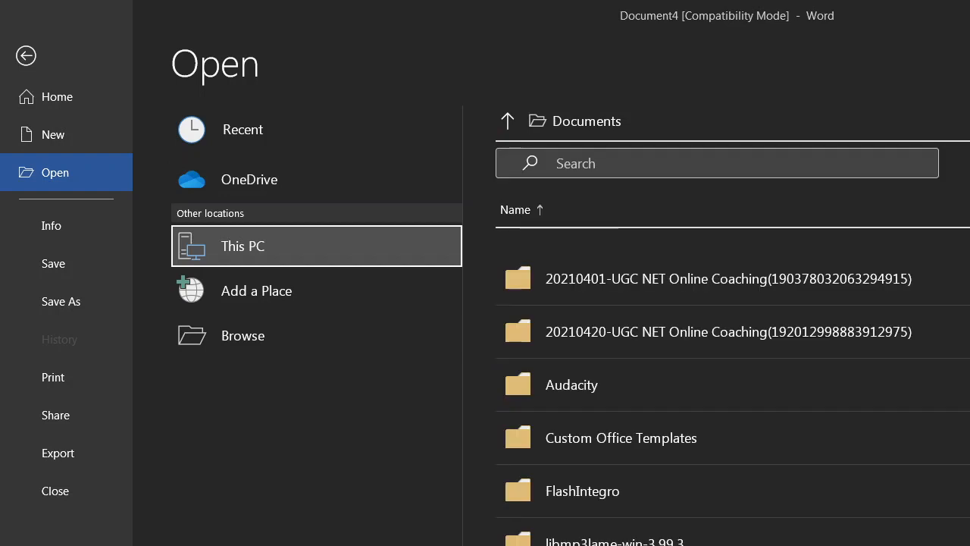
key("Down")
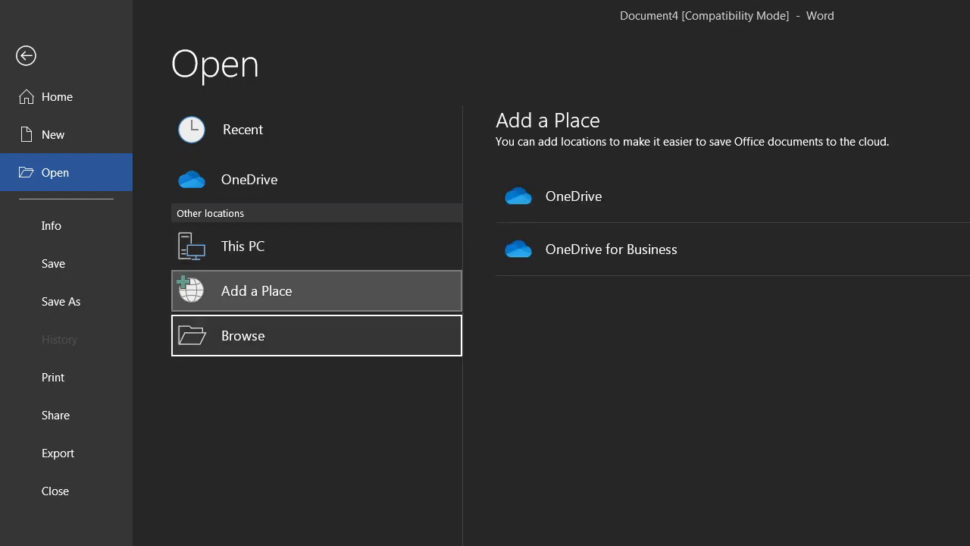
key("Up")
key("Up")
key("Up")
key("Up")
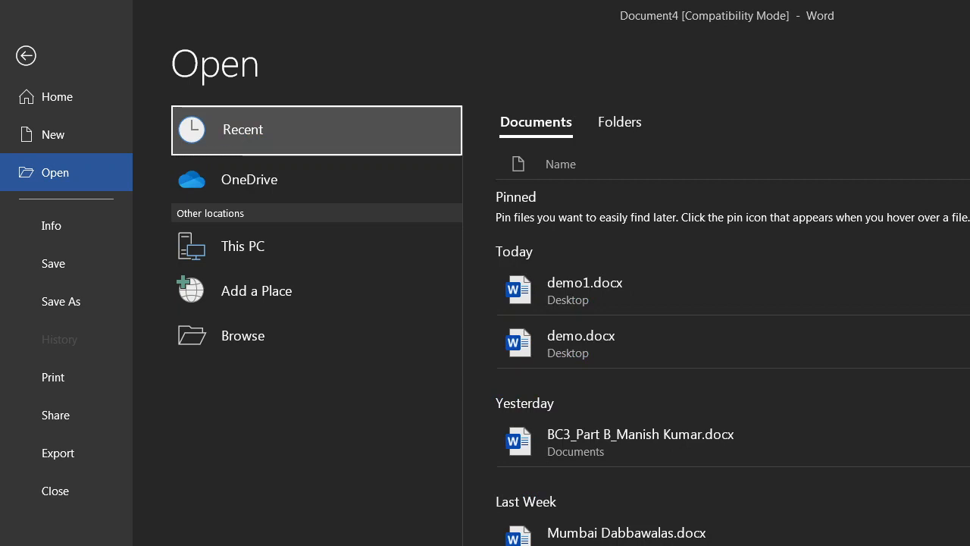
Step: Browse for a file and open demo1.docx from the Desktop
key("Down")
key("Down")
key("Down")
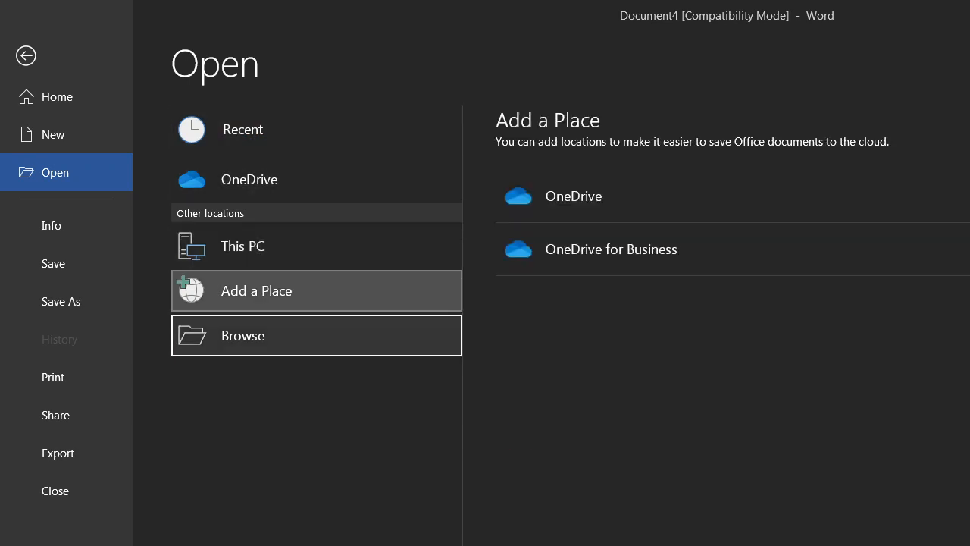
key("Return")
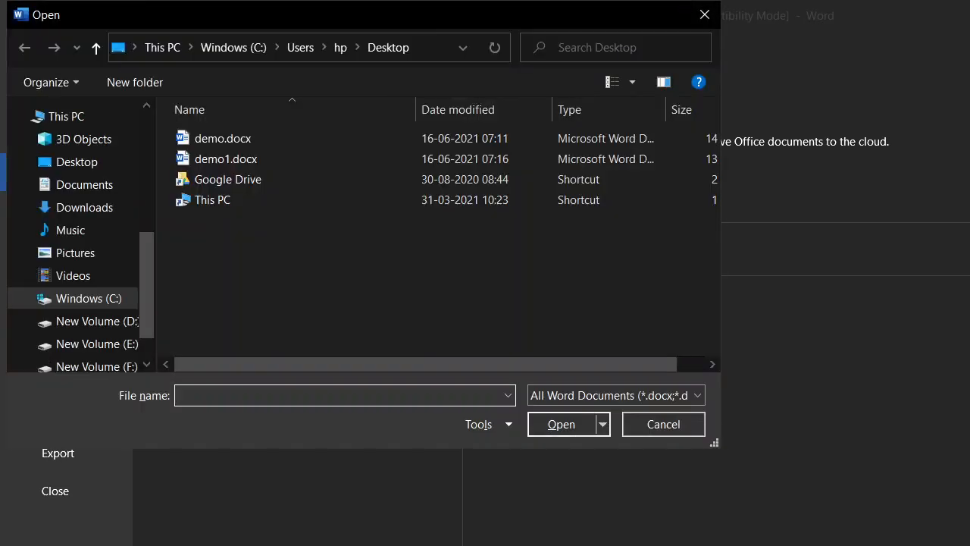
key("shift+Tab")
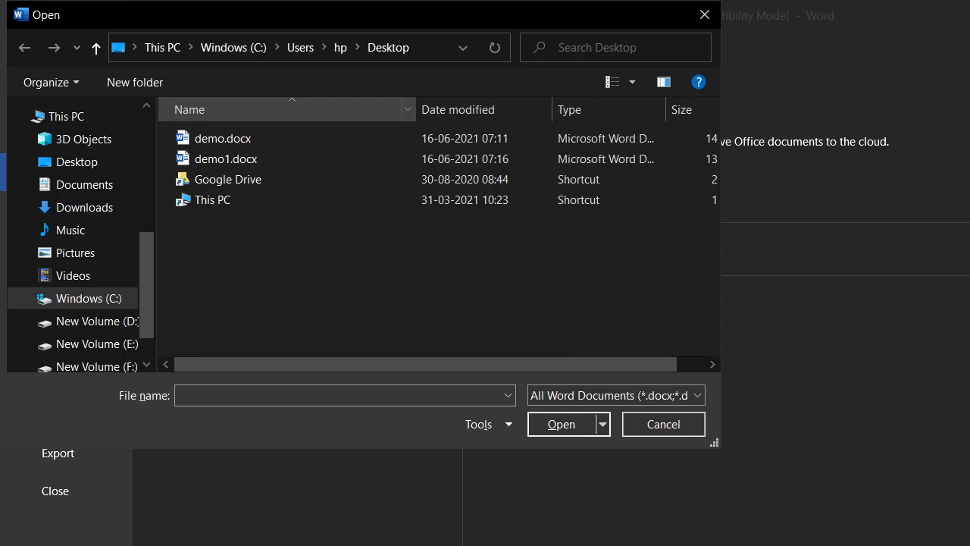
key("Tab")
key("Tab")
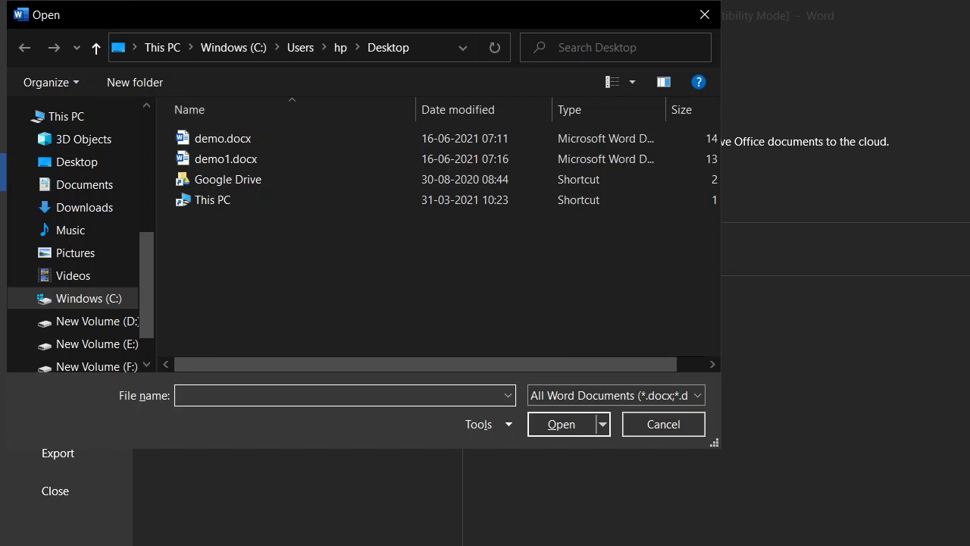
type("demo1")
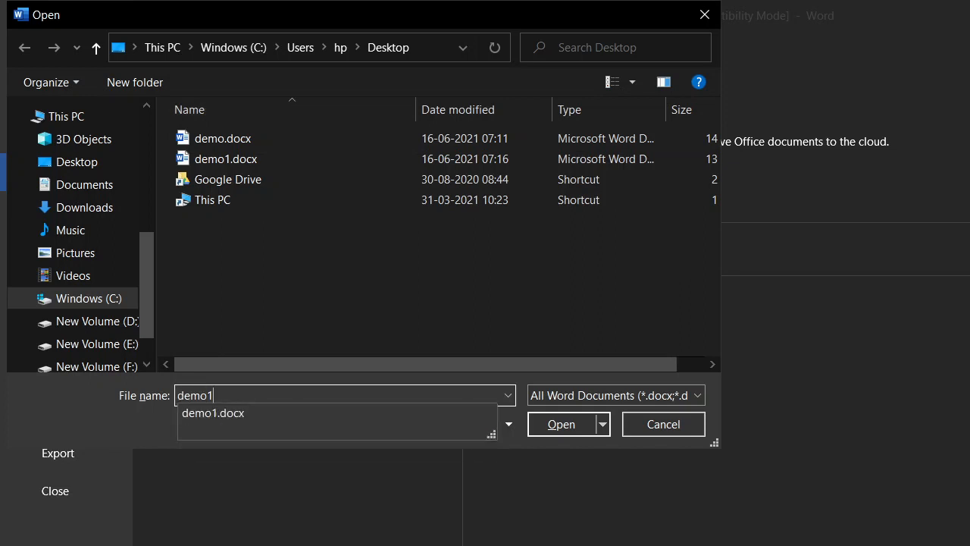
key("Return")
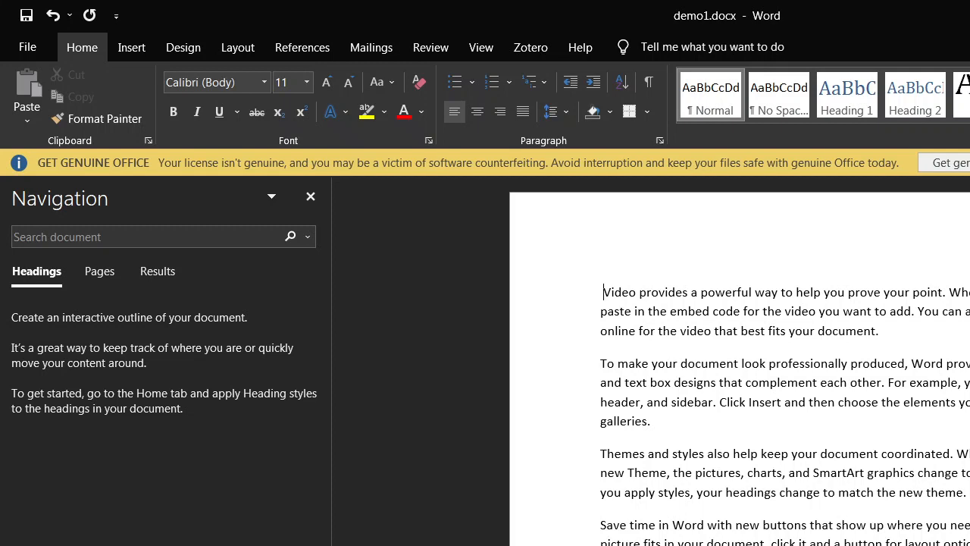
key("Up")
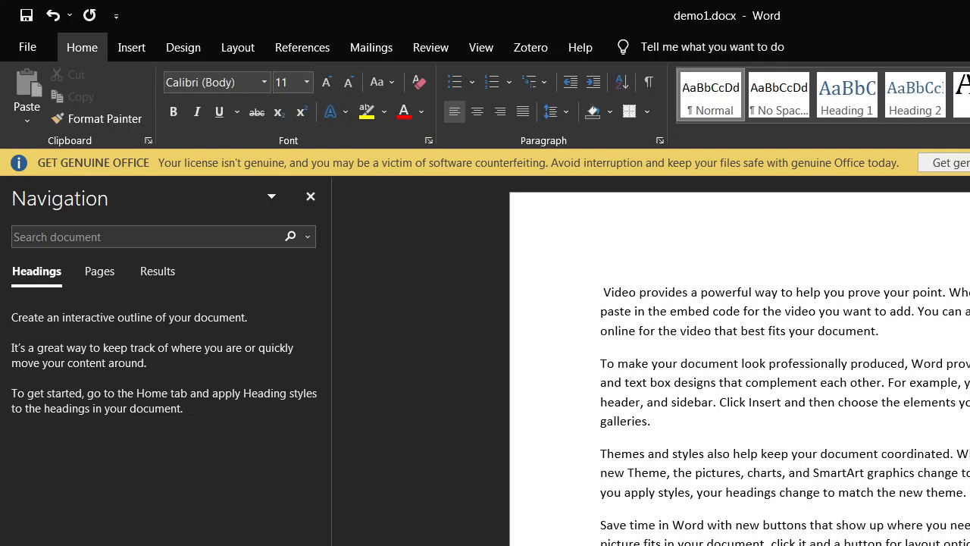
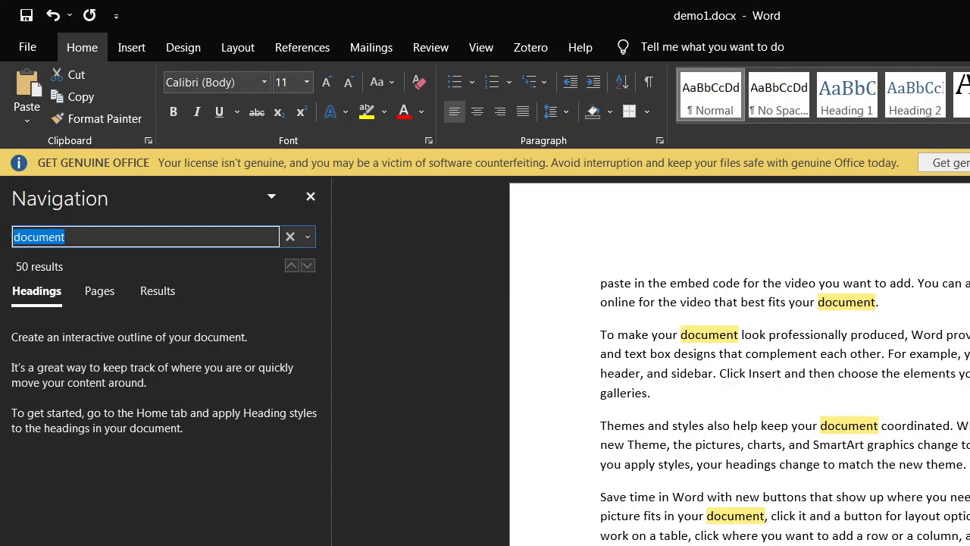
Step: Step through the first eight matches of the word "document" in demo1.docx
key("Tab")
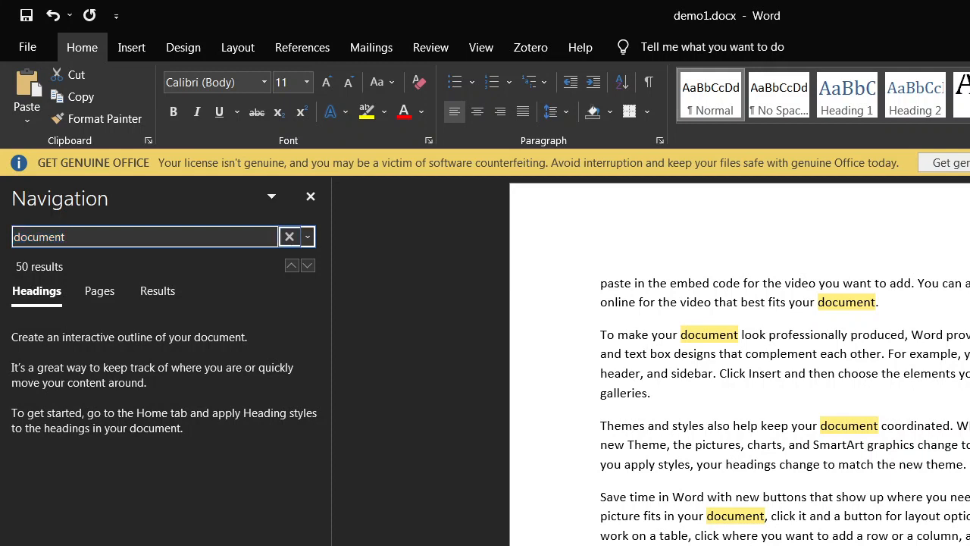
key("shift+Tab")
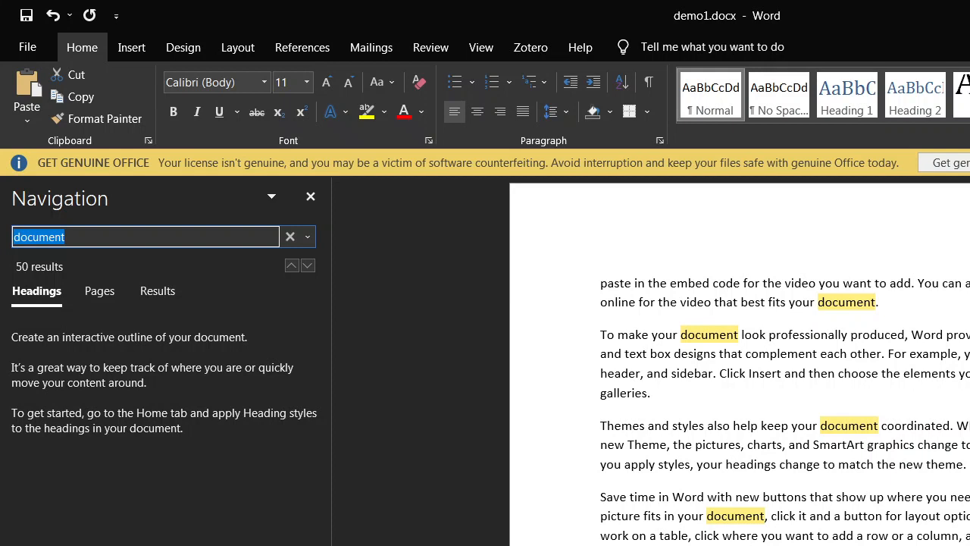
key("Return")
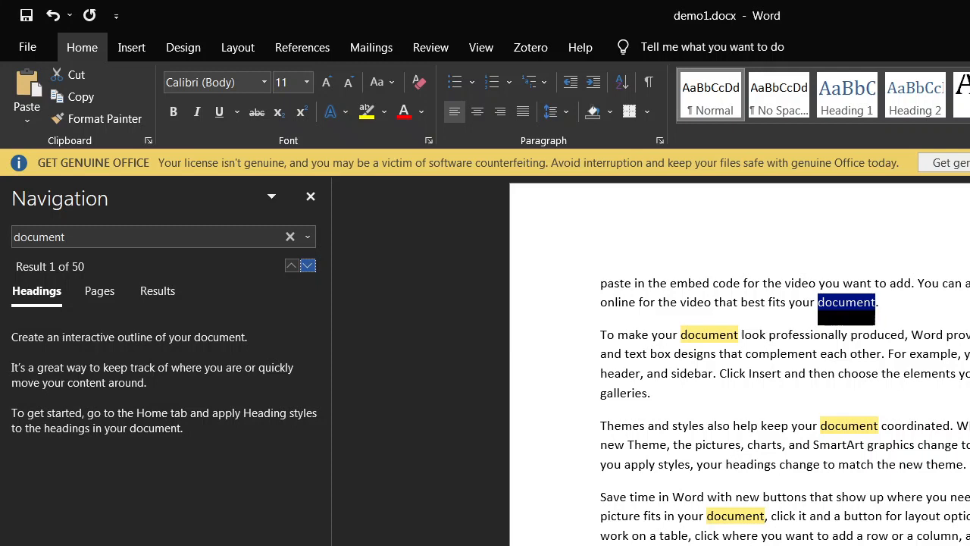
key("Return")
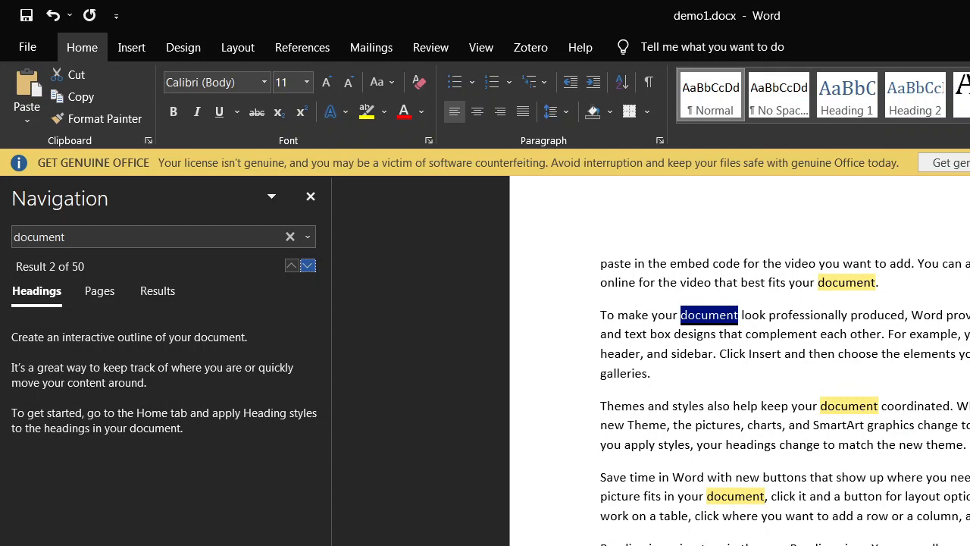
key("Return")
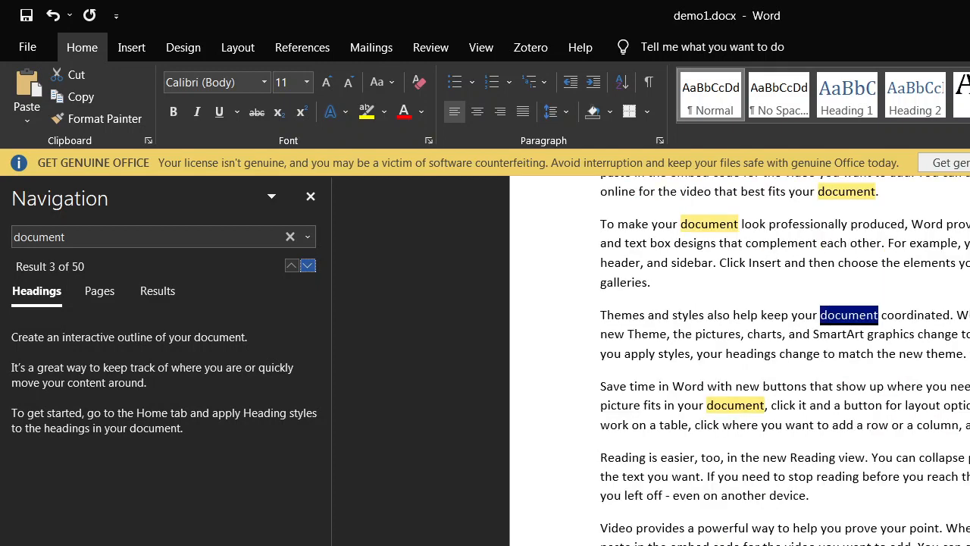
key("Return")
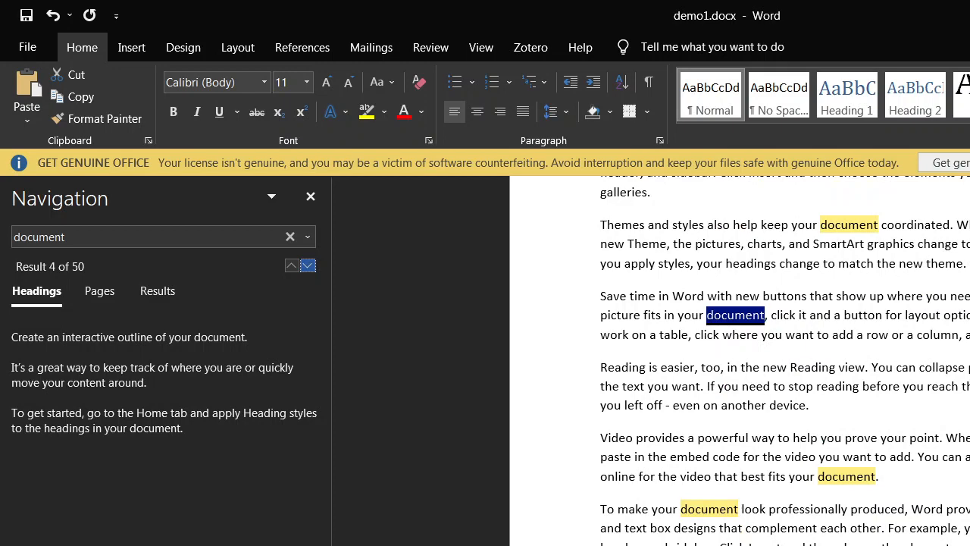
key("Return")
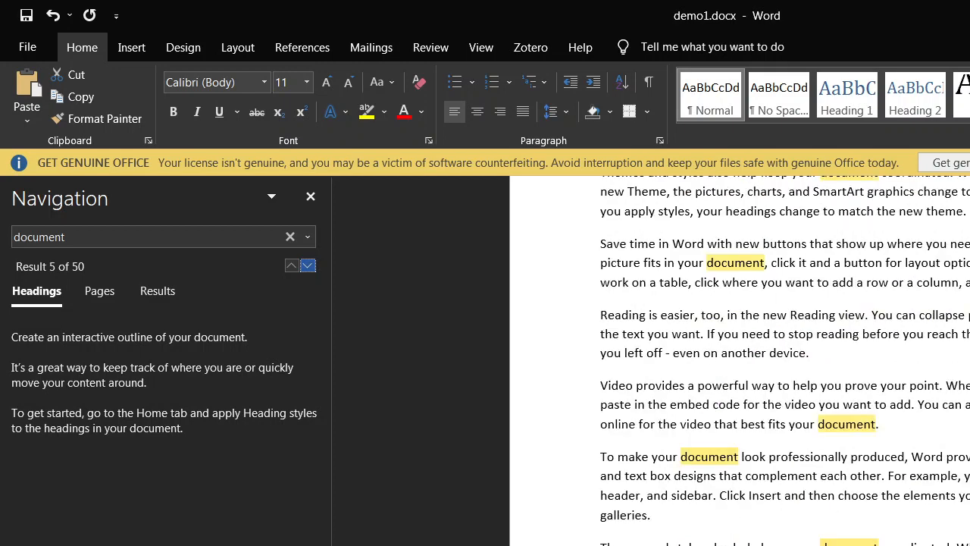
key("Return")
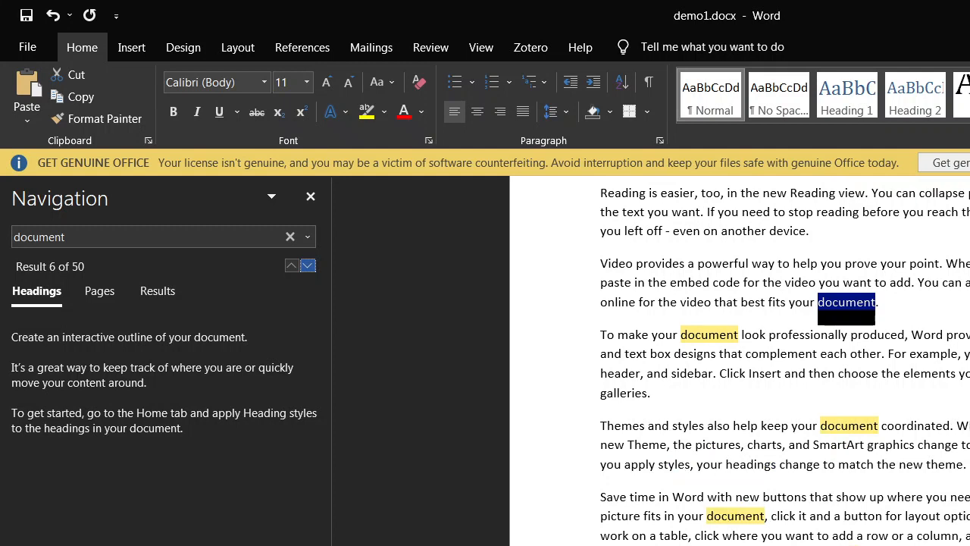
key("Return")
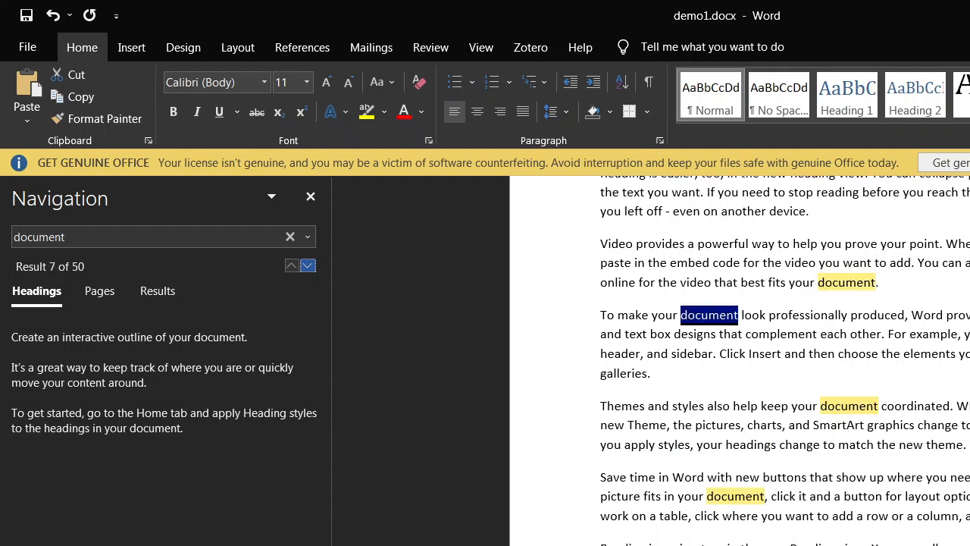
key("Return")
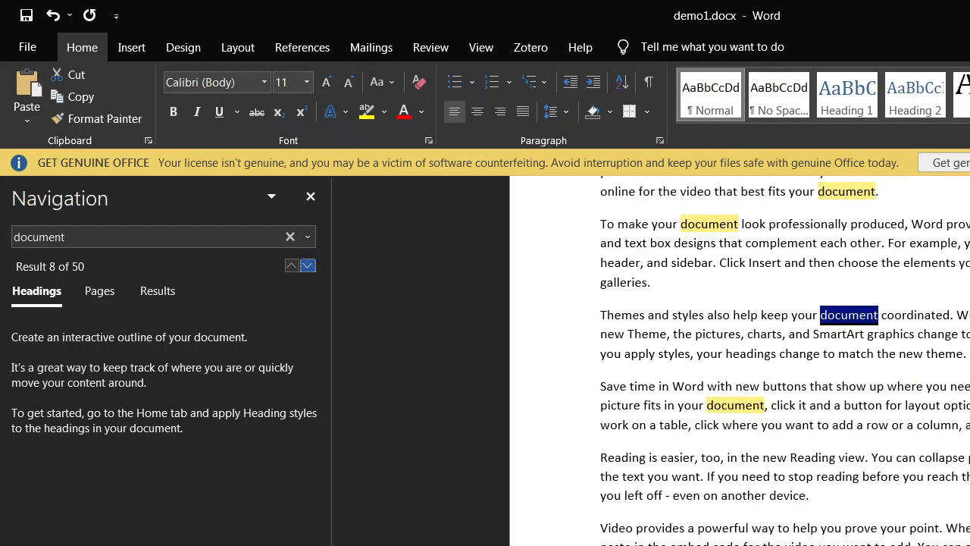
Step: Clear the navigation search and replace the selected "document" in the "Themes and styles" paragraph with "article" through Find and Replace
key("Escape")
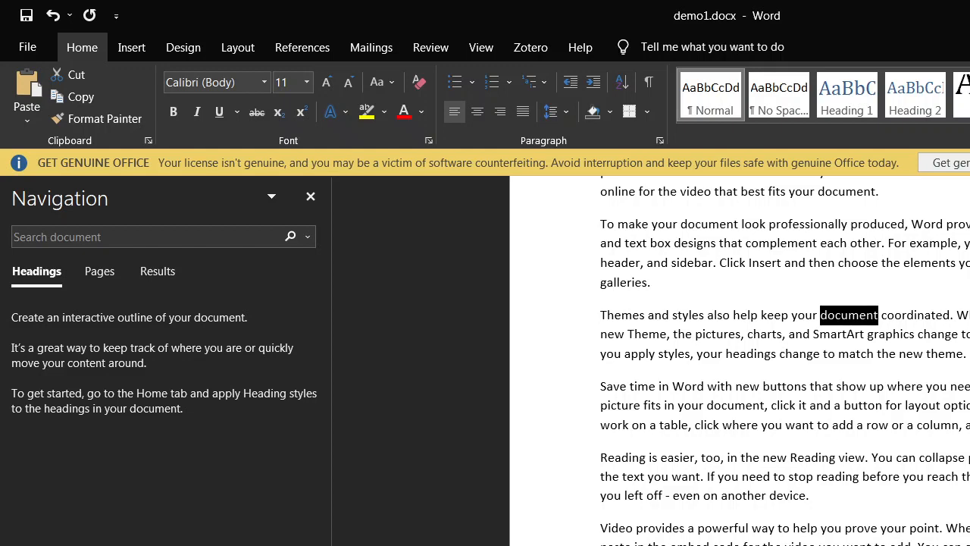
key("ctrl+h")
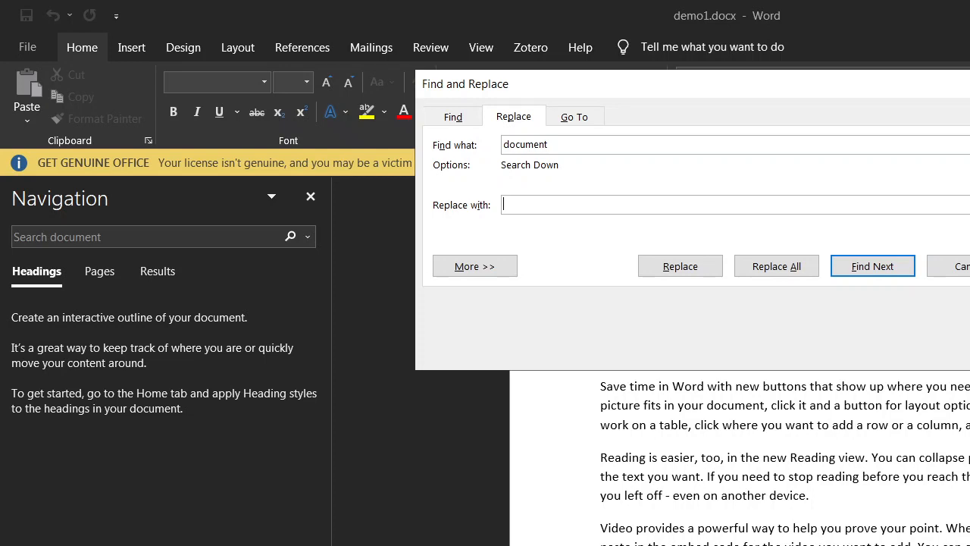
type("article")
key("Tab")
key("Tab")
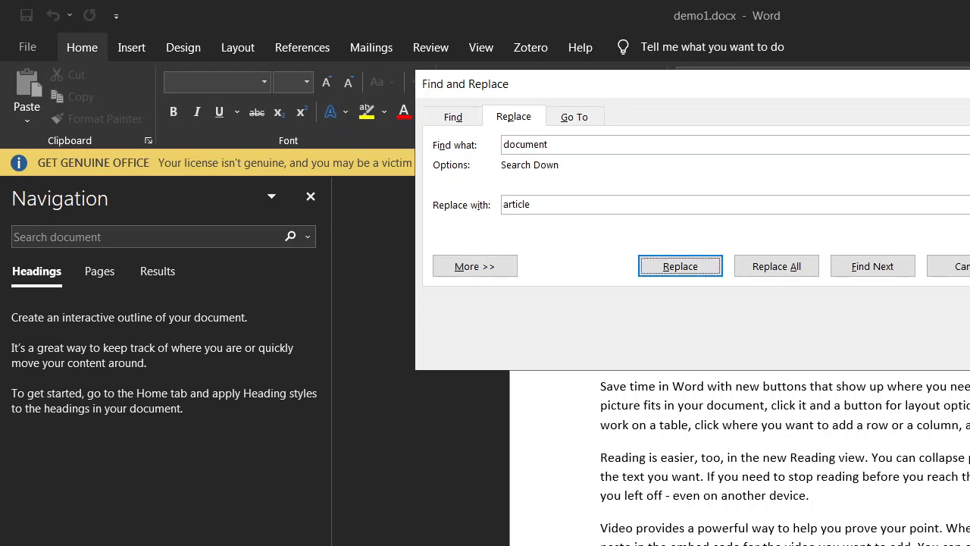
key("Return")
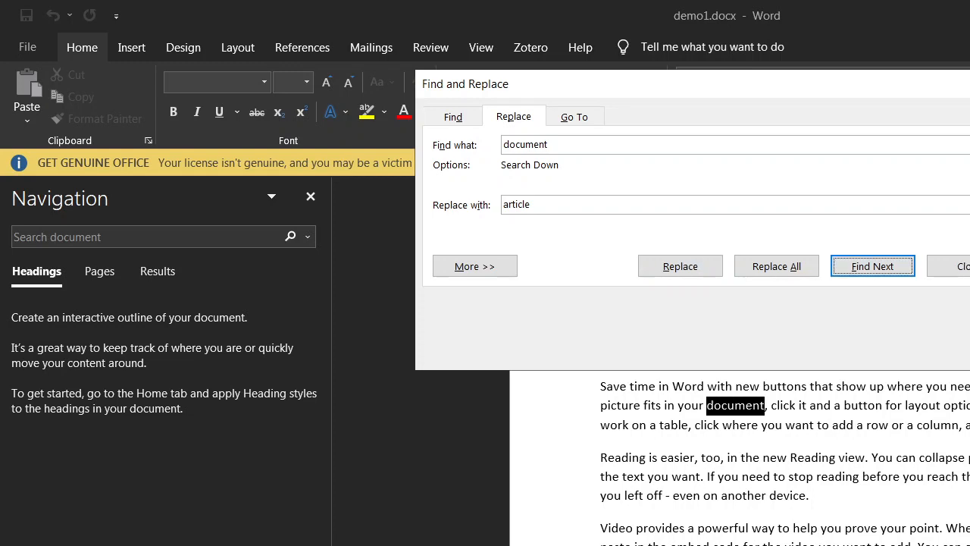
key("Return")
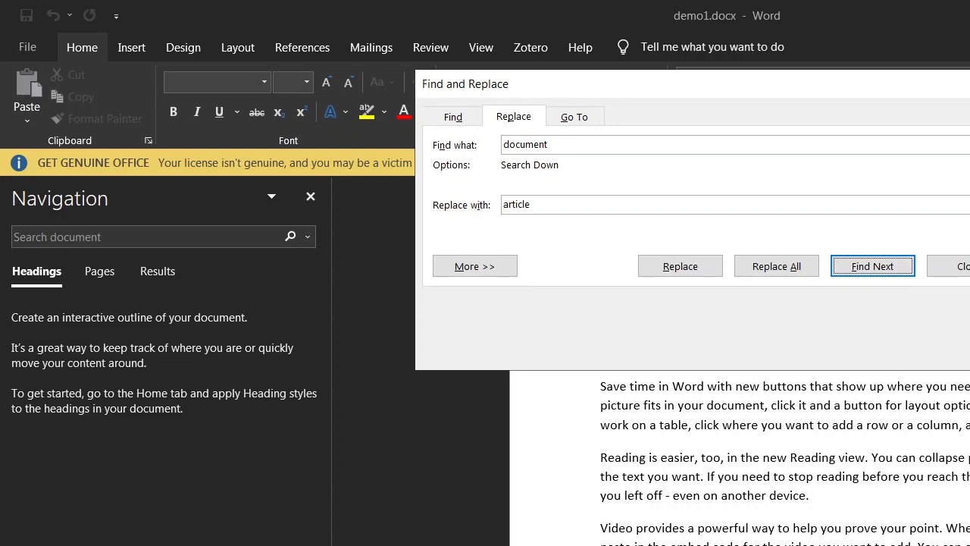
key("Escape")
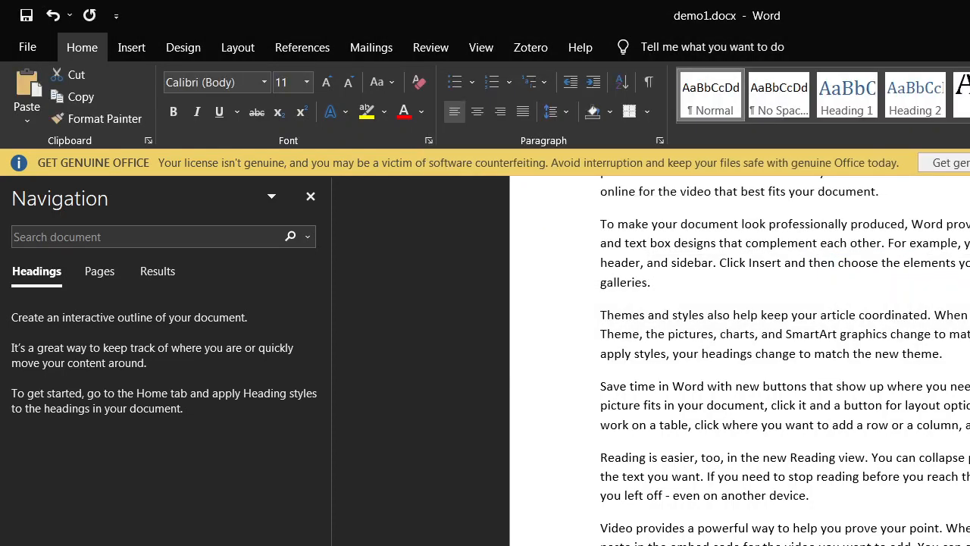
Step: Return to the start of demo1.docx and select its entire text
left_click(940, 341)
key("ctrl+Home")
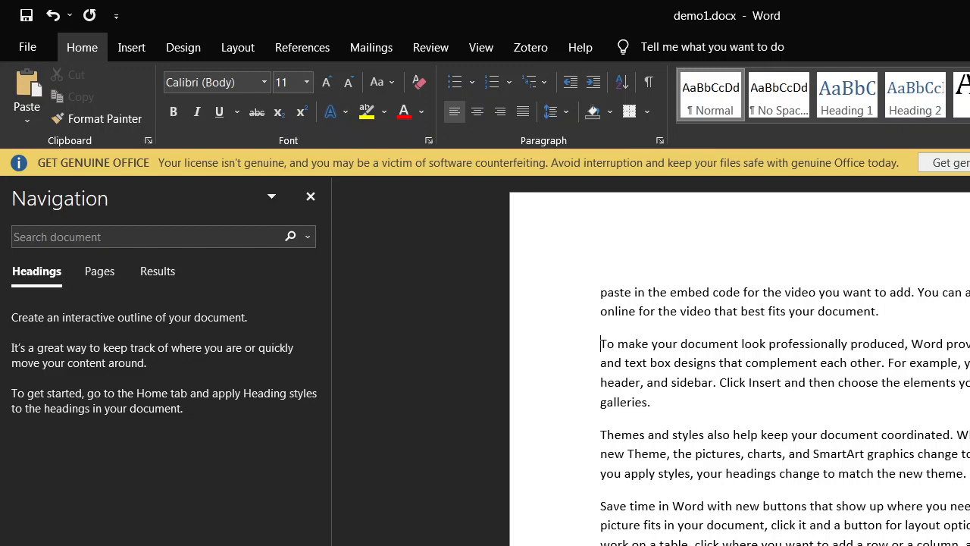
key("ctrl+h")
key("Escape")
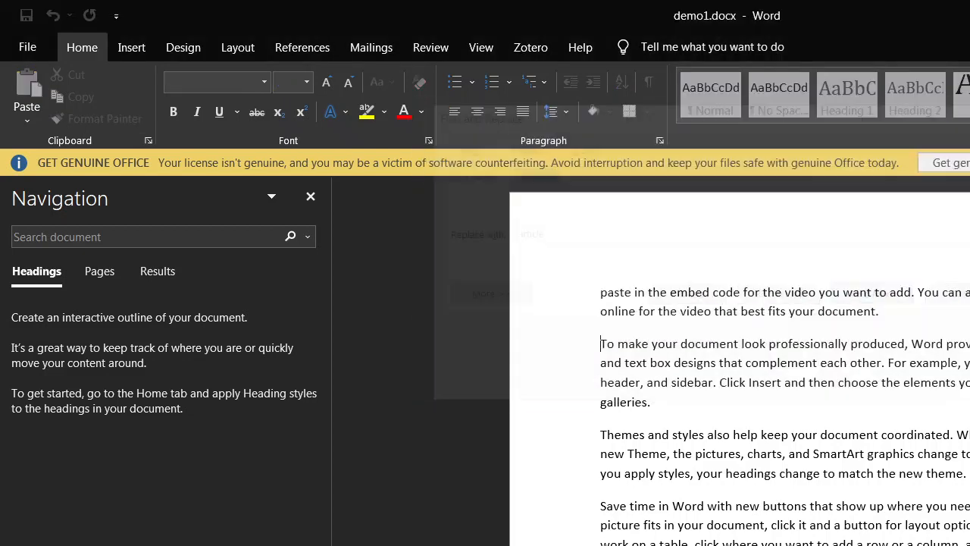
key("ctrl+a")
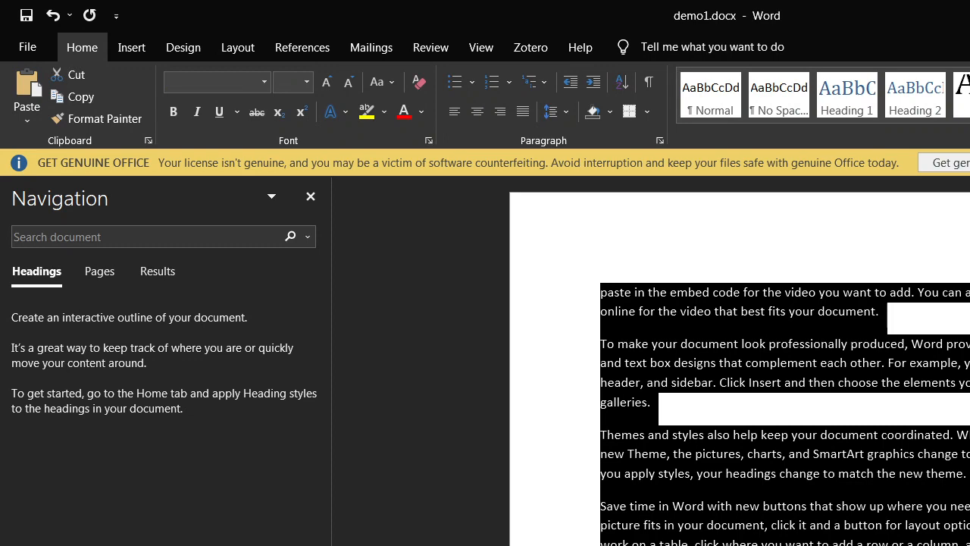
Step: Find the first "document" in the selected text through Find and Replace, keeping "article" as the replacement
key("ctrl+h")
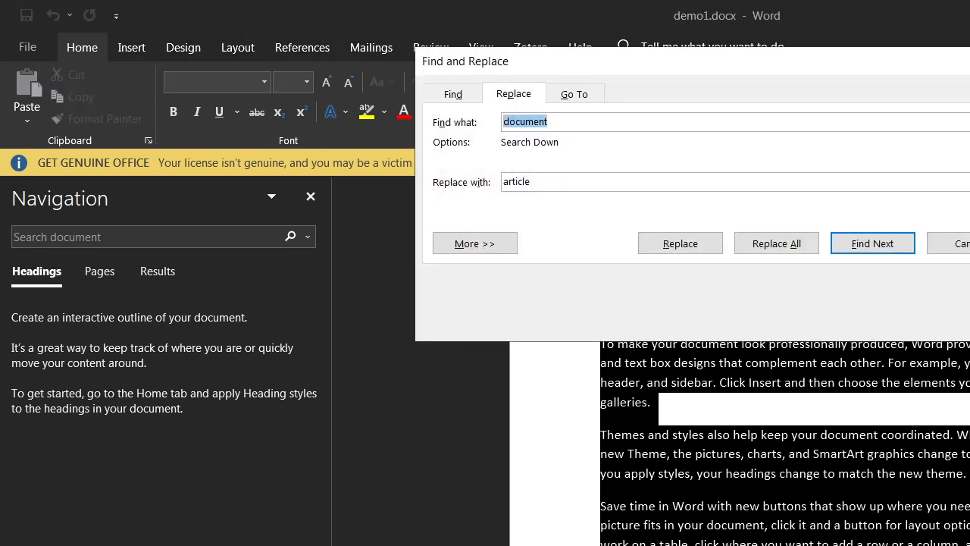
key("Tab")
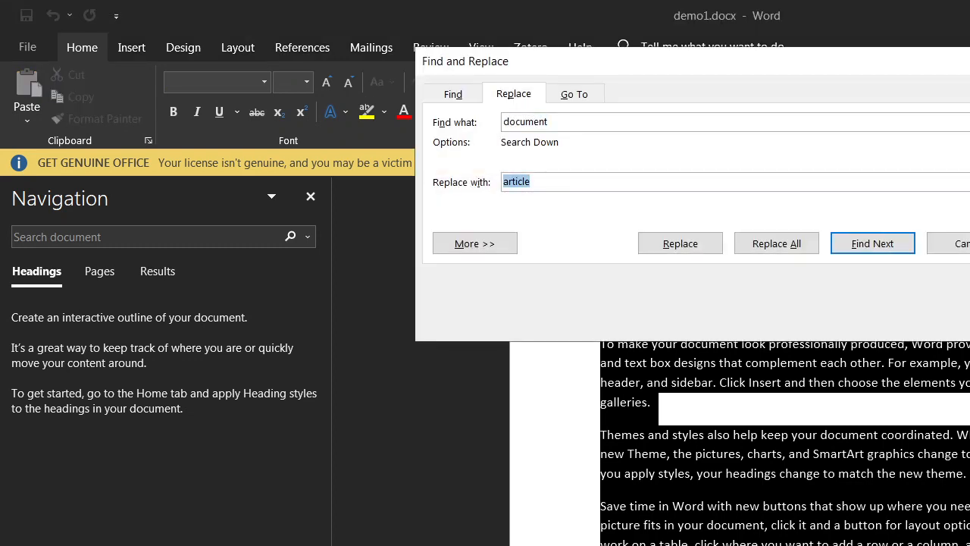
key("Tab")
key("Tab")
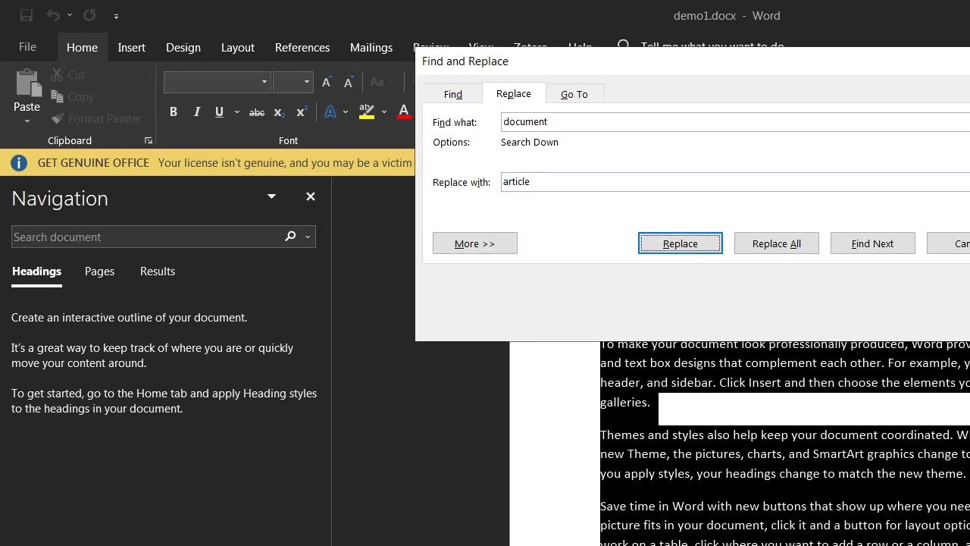
key("Tab")
key("Tab")
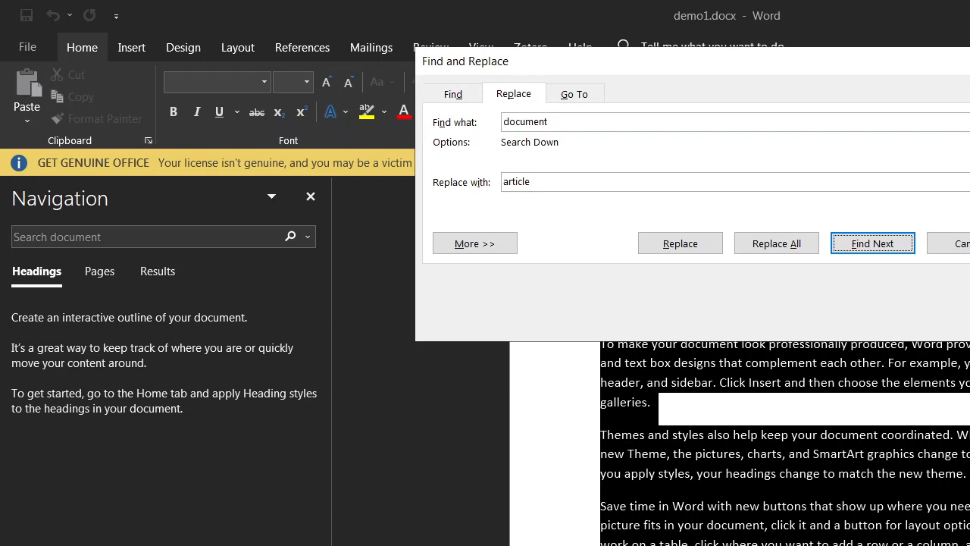
key("shift+Tab")
key("shift+Tab")
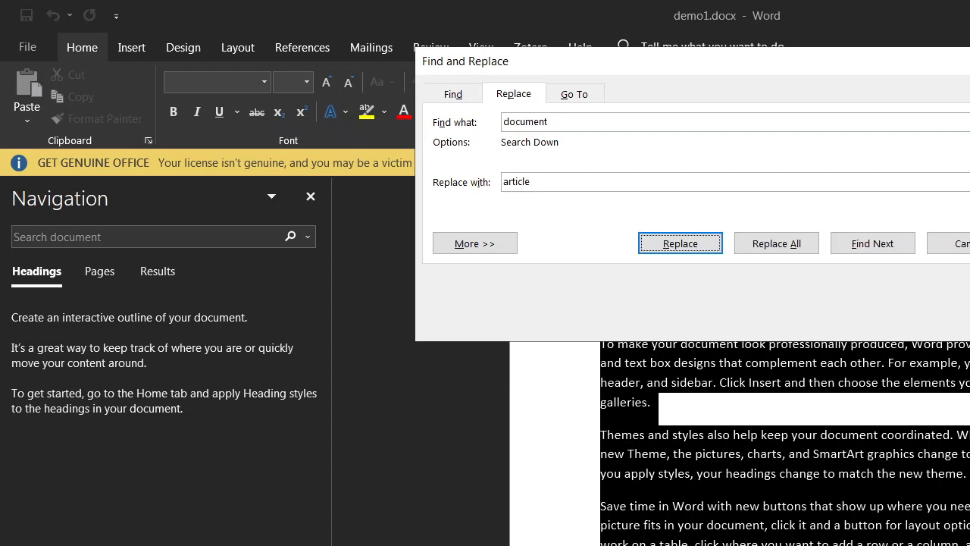
key("Tab")
key("Tab")
key("space")
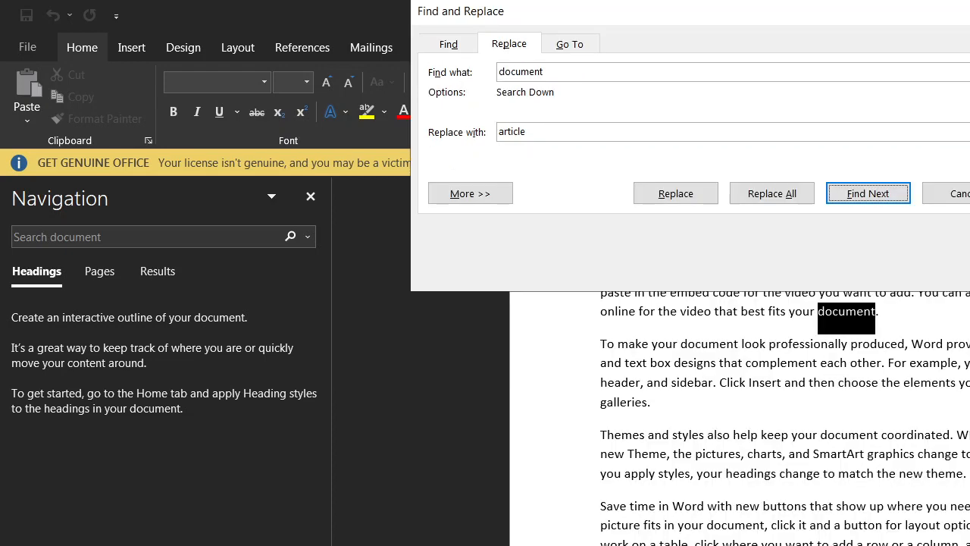
Step: Replace the first and third matches of "document" with "article", skipping the second match, and close Find and Replace
key("shift+Tab")
key("shift+Tab")
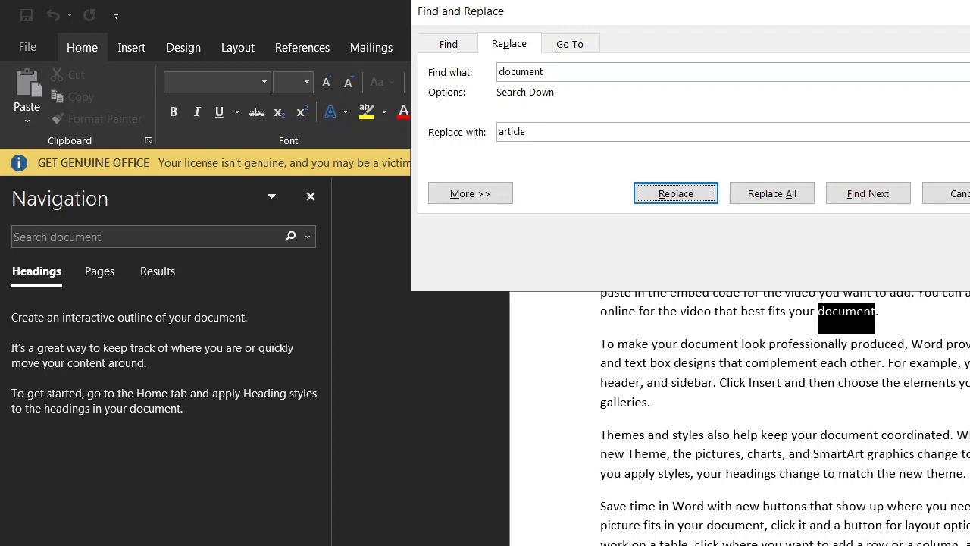
key("space")
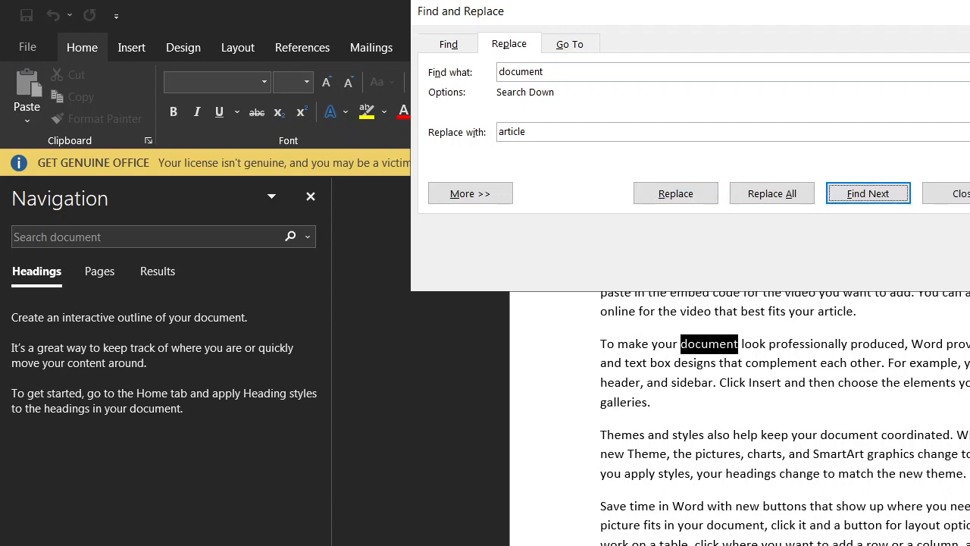
key("space")
key("shift+Tab")
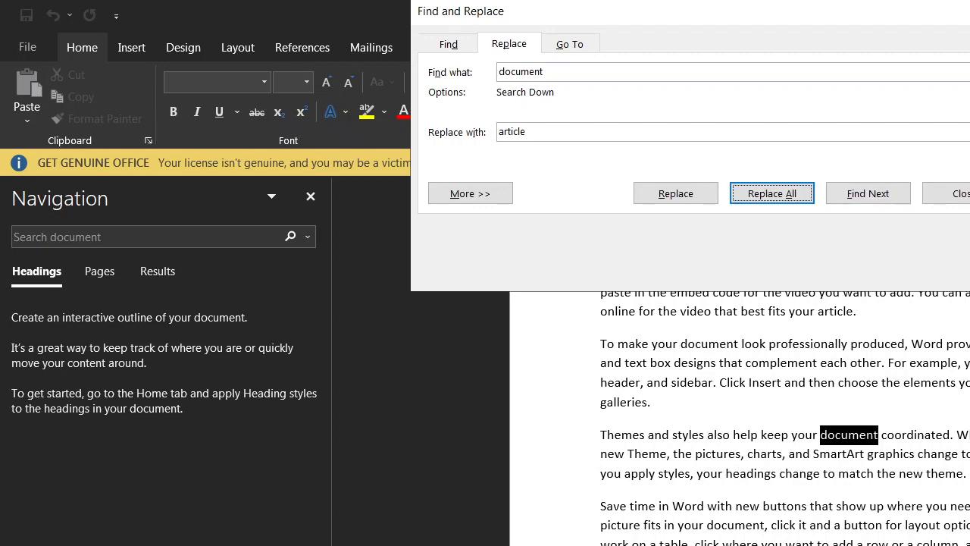
key("shift+Tab")
key("space")
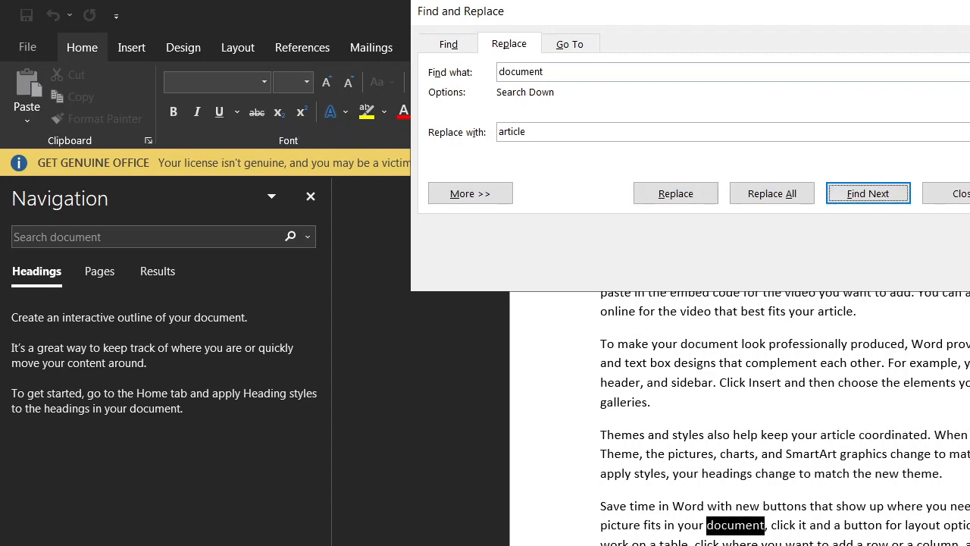
key("Escape")
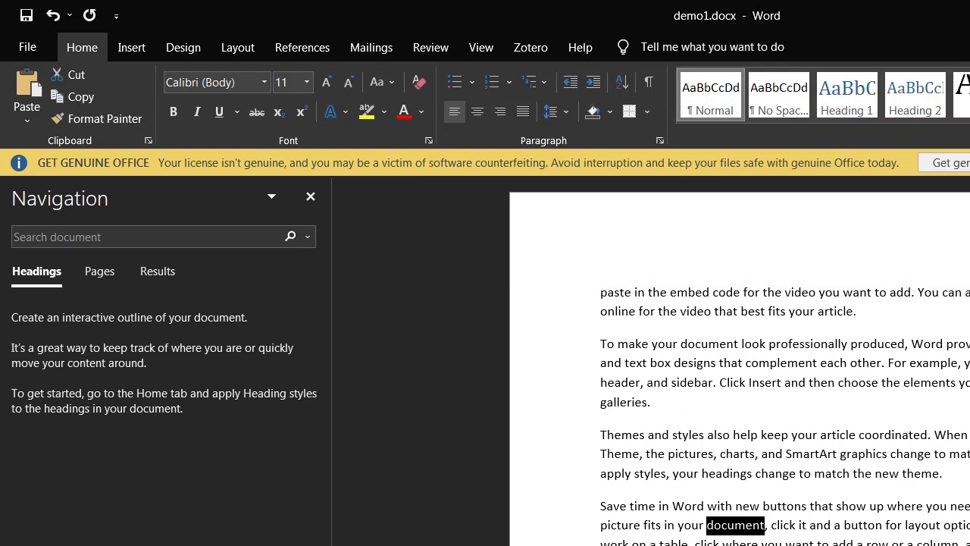
Step: Open Find and Replace from the start of demo1.docx and go through its replacement field and all its command options
key("ctrl+Home")
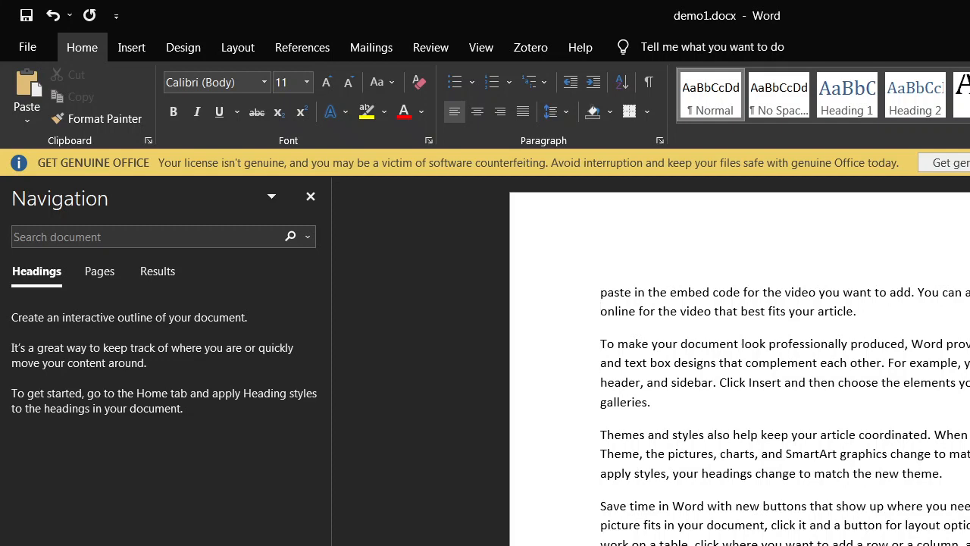
key("Down")
key("ctrl+h")
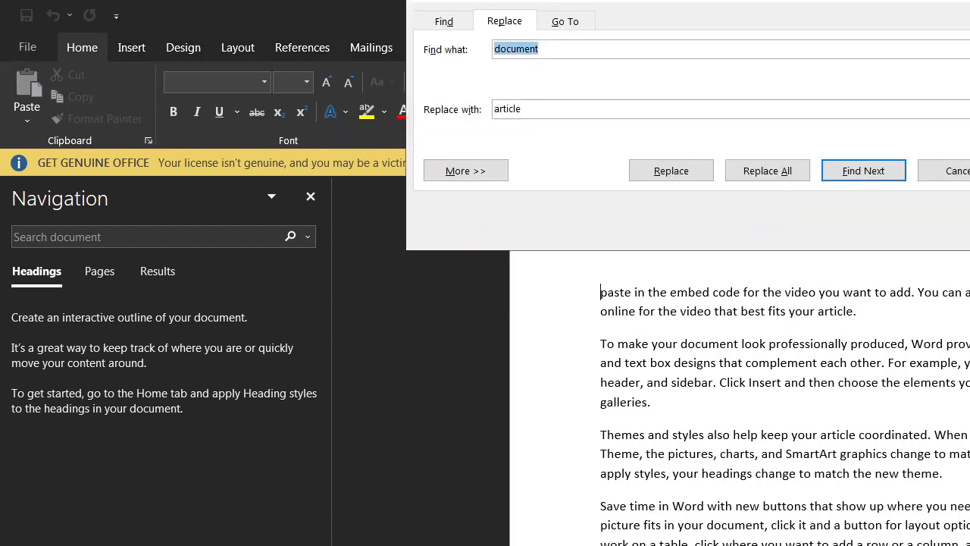
key("Tab")
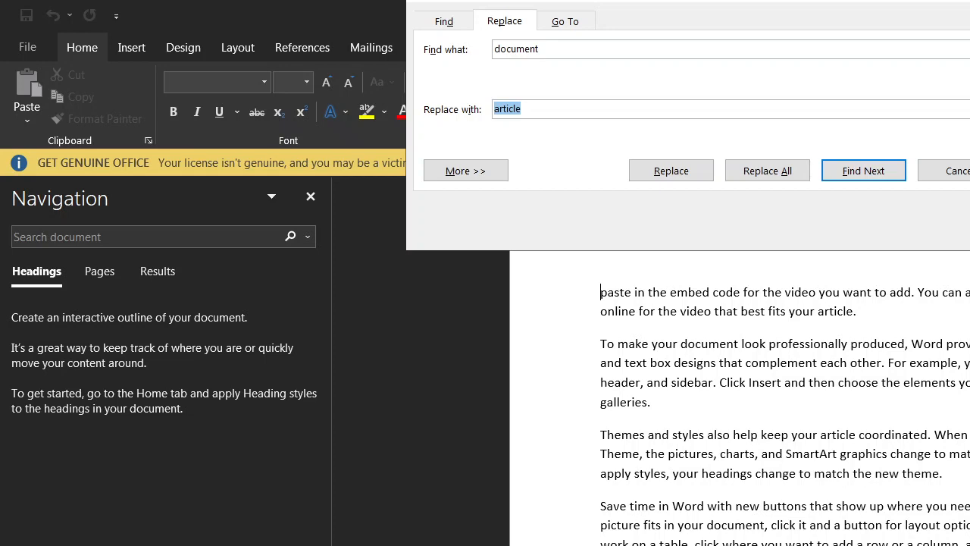
key("Tab")
key("Tab")
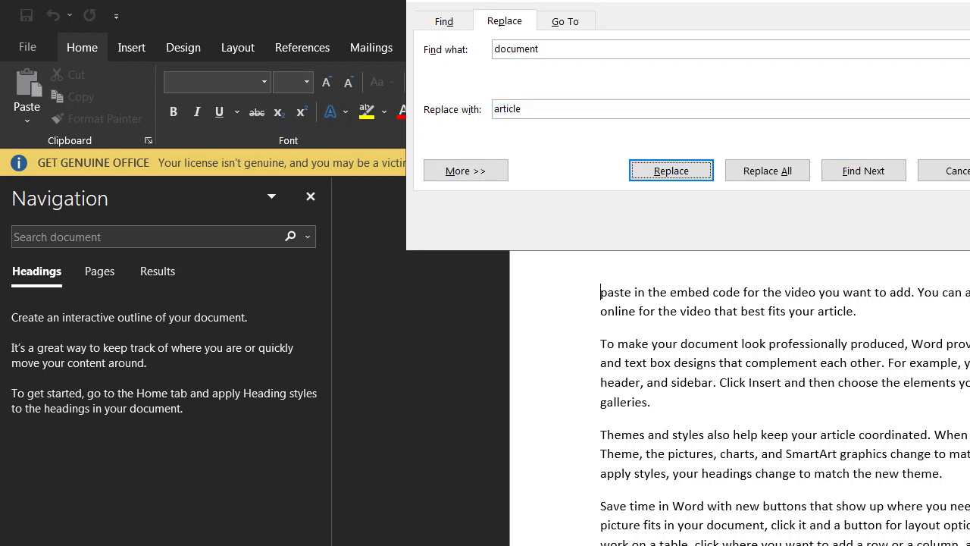
key("Tab")
key("Tab")
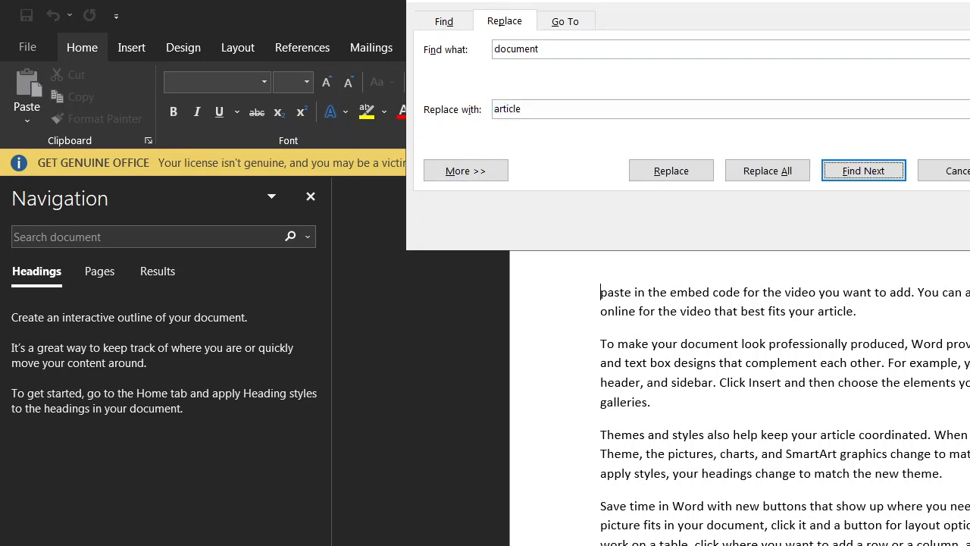
key("Tab")
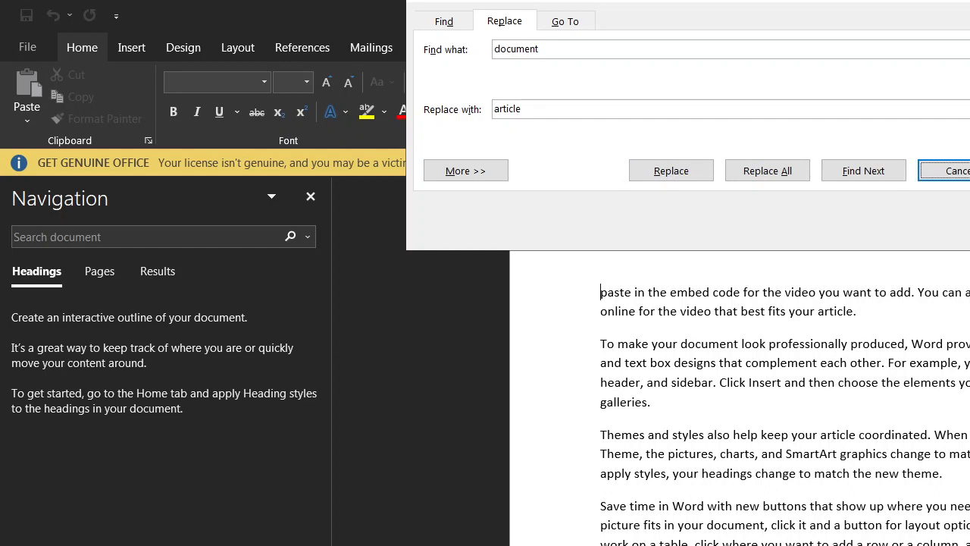
key("Tab")
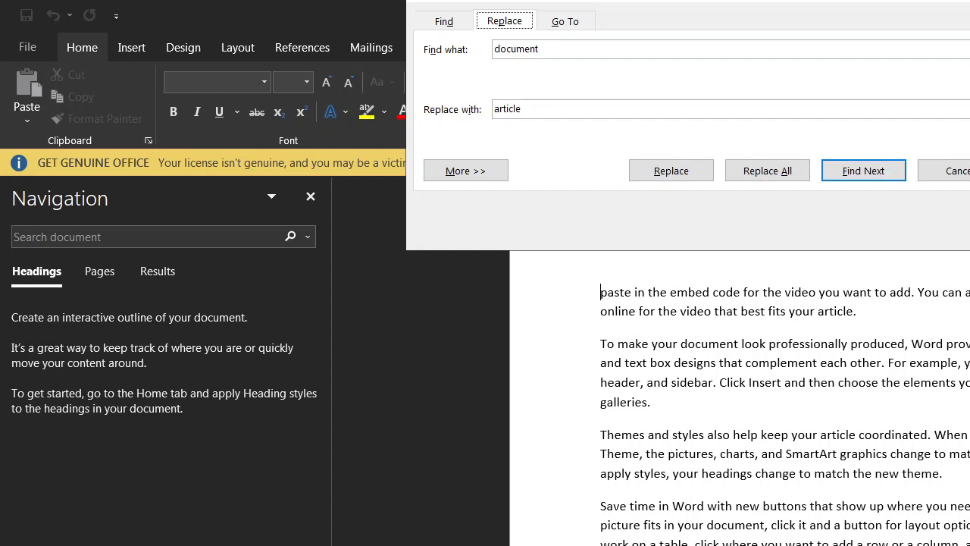
key("Tab")
Step: Replace all remaining occurrences of "document" with "article" in demo1.docx and close Find and Replace
key("Tab")
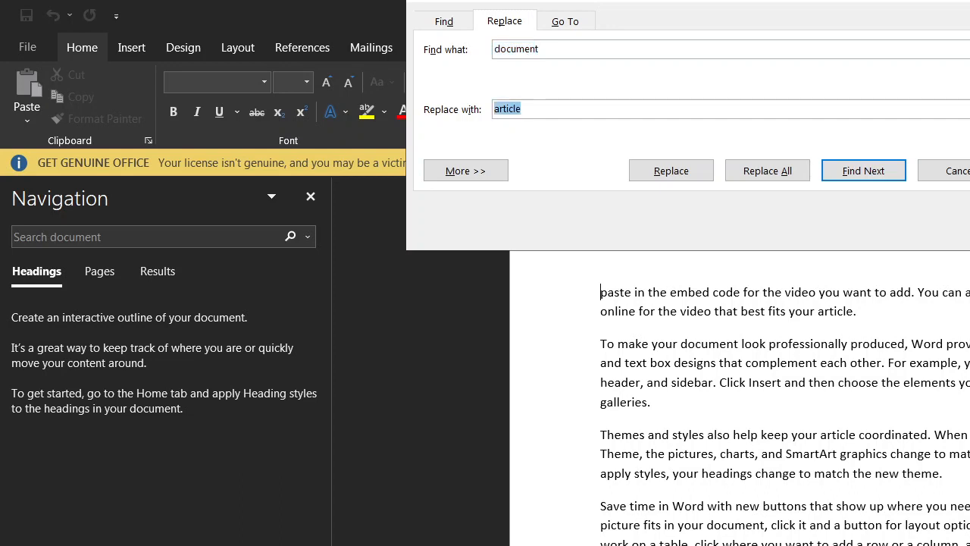
key("Tab")
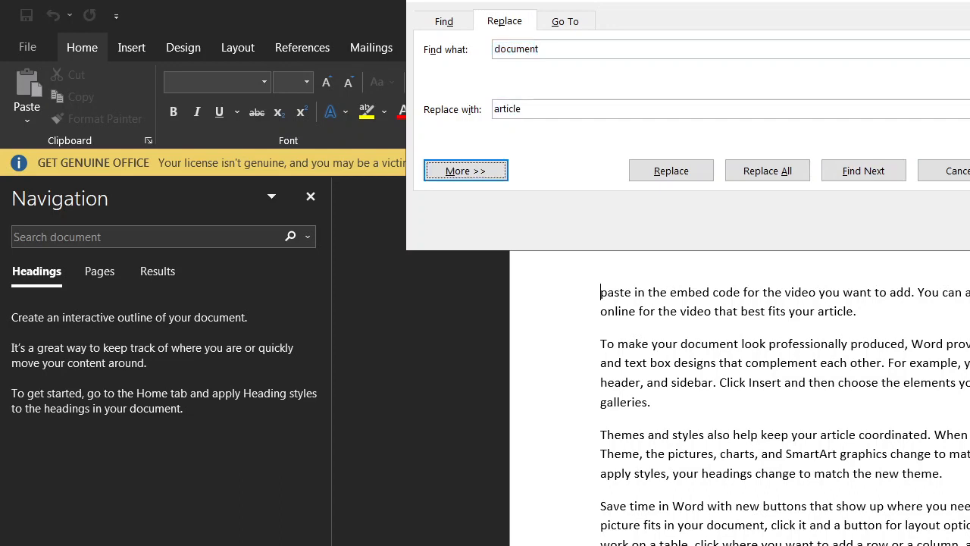
key("Tab")
key("Tab")
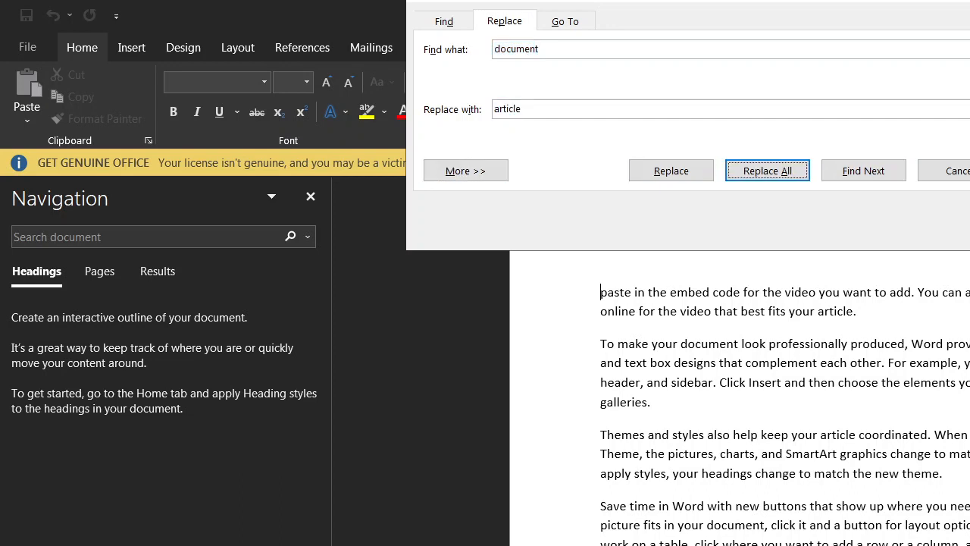
key("space")
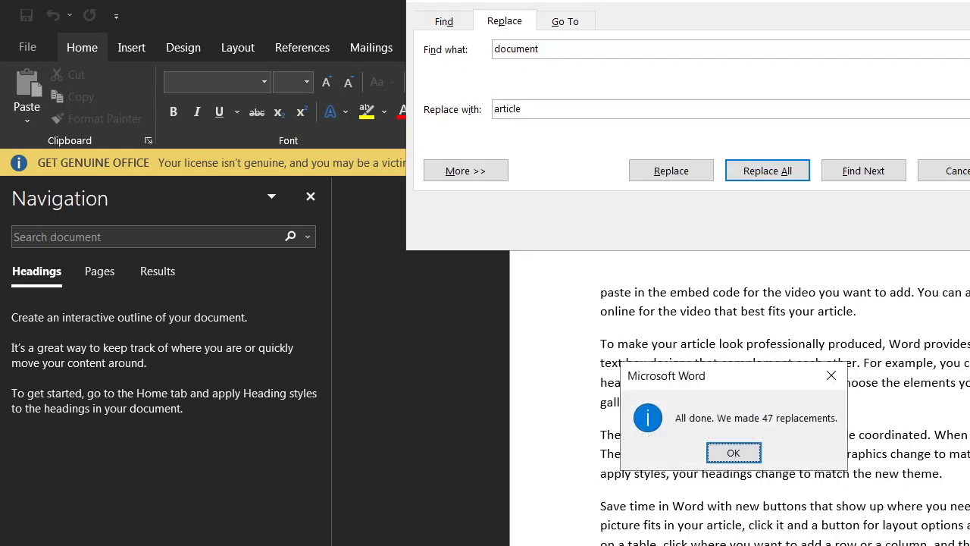
key("Return")
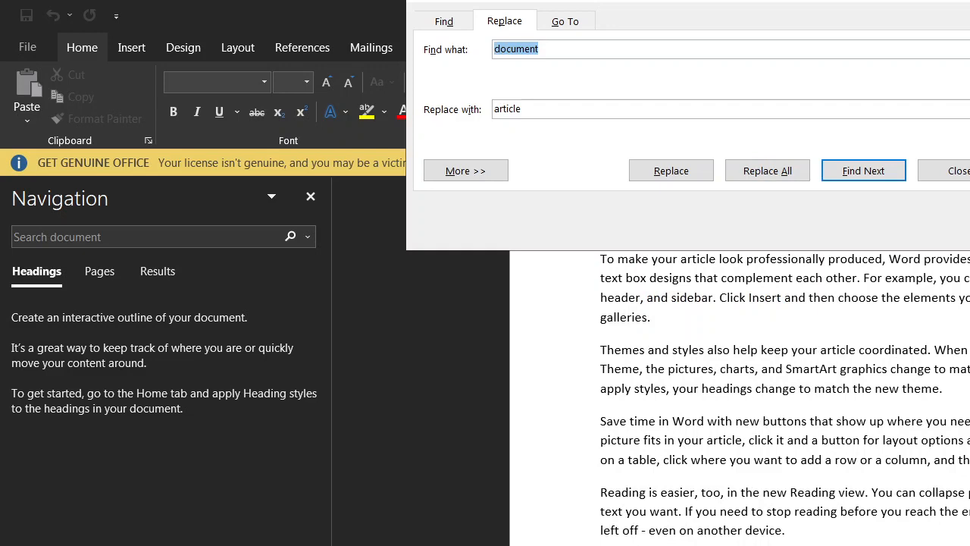
key("Escape")
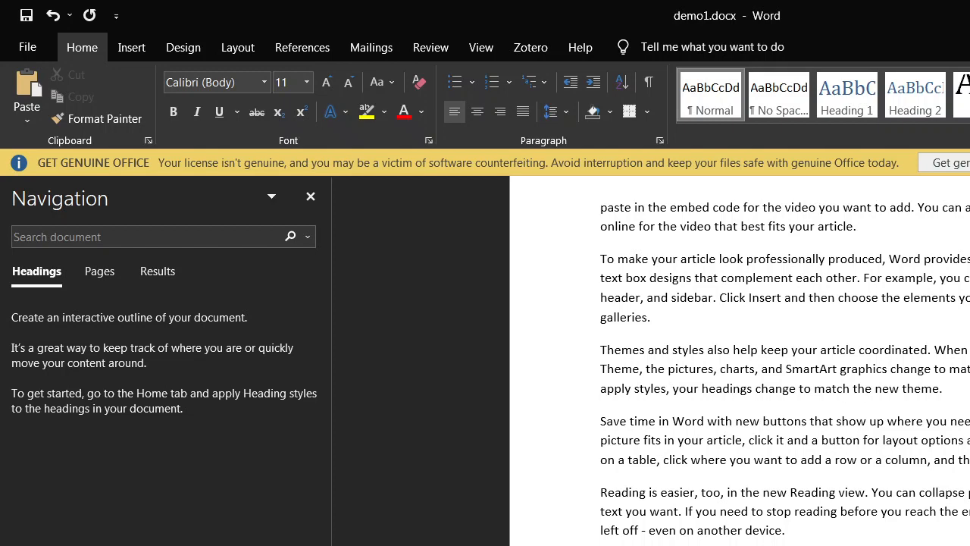
Step: Open Find and Replace with its additional search options expanded and go through the replacement commands to the search direction
key("ctrl+h")
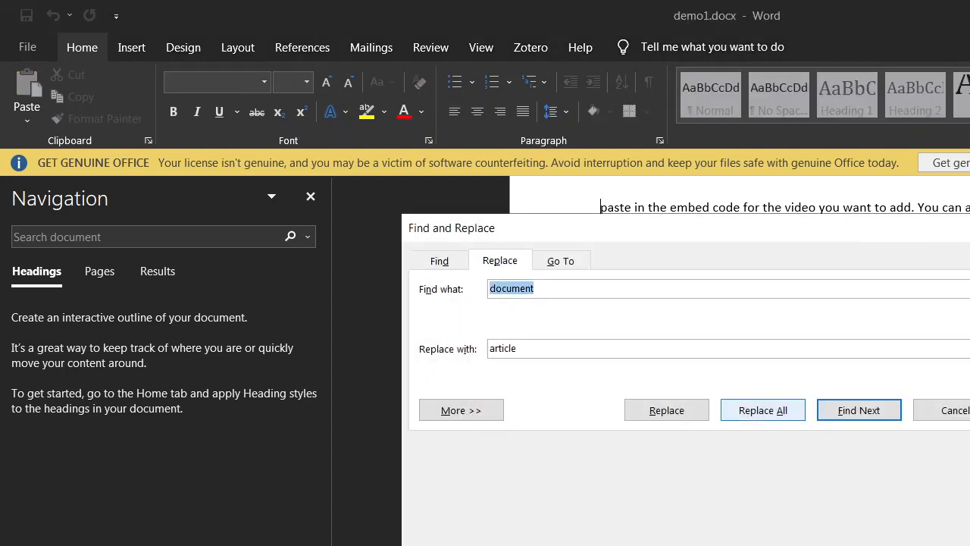
key("Tab")
key("Tab")
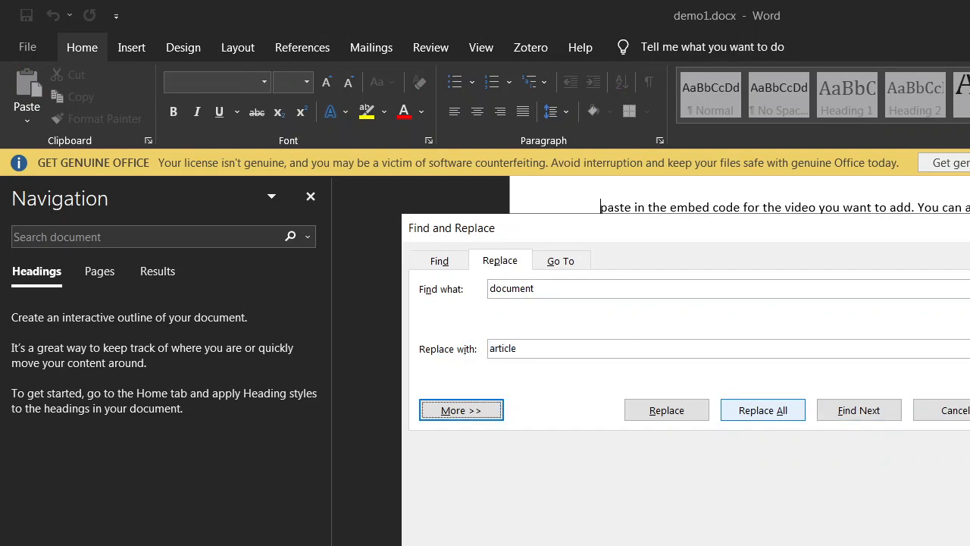
key("space")
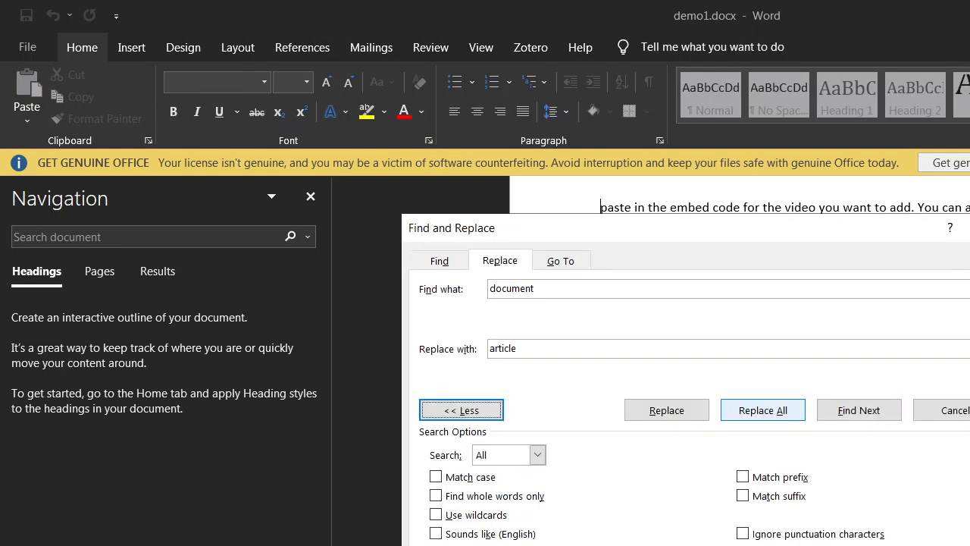
key("Tab")
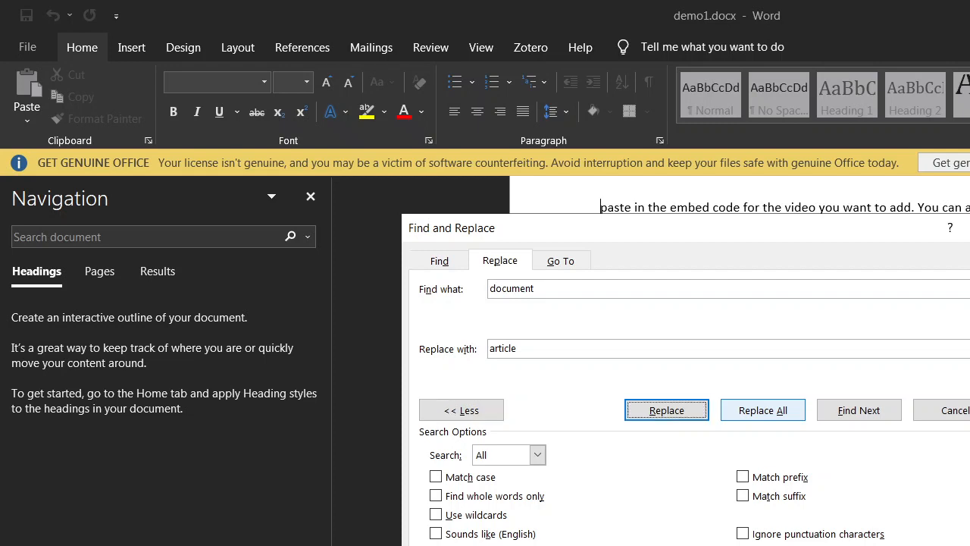
key("Tab")
key("Tab")
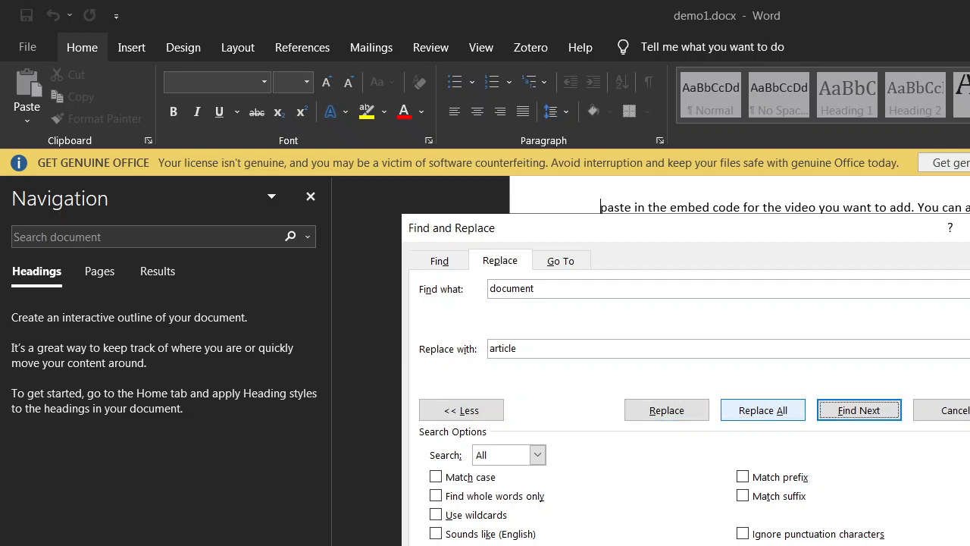
key("Tab")
key("Tab")
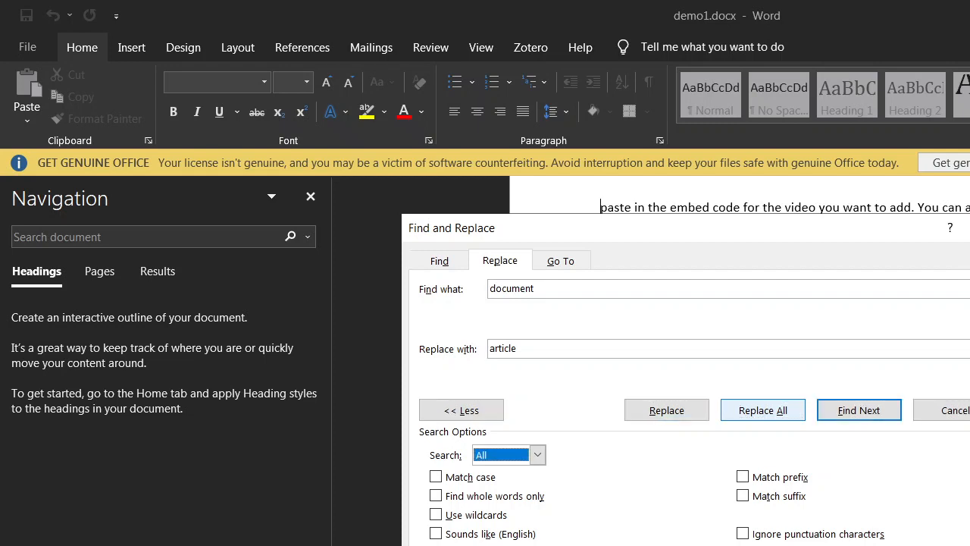
Step: Review the search direction choices Down, Up and All in Find and Replace, keeping All
key("Tab")
key("shift+Tab")
key("alt+Down")
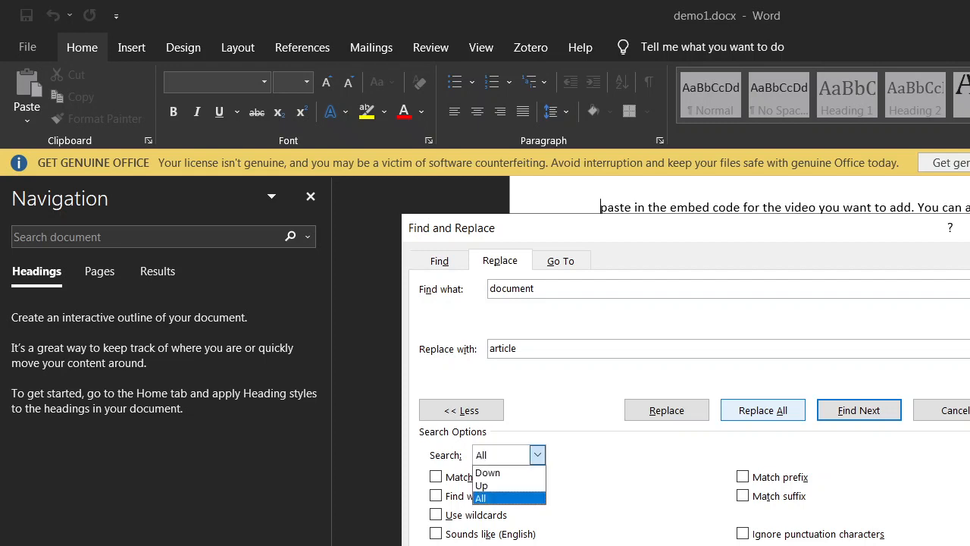
key("Up")
key("Up")
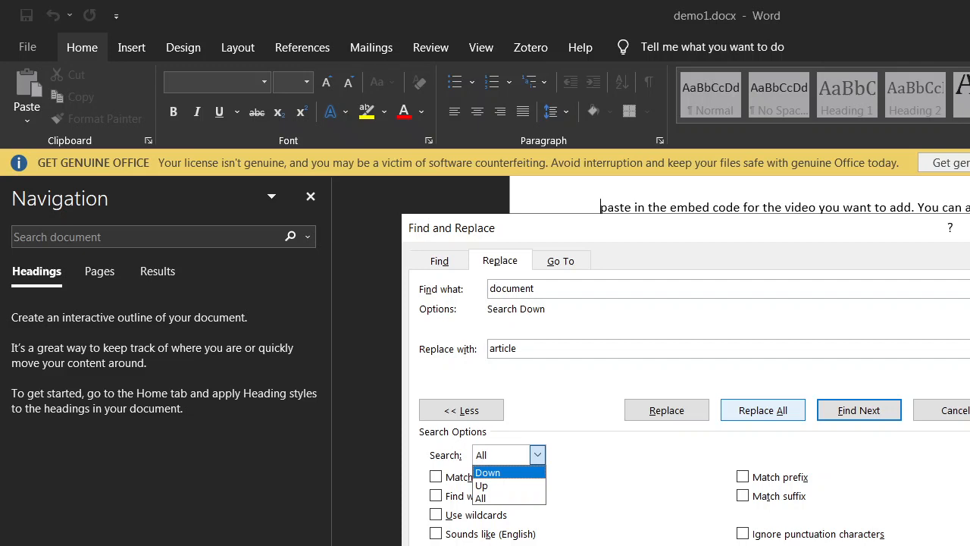
key("Down")
key("Down")
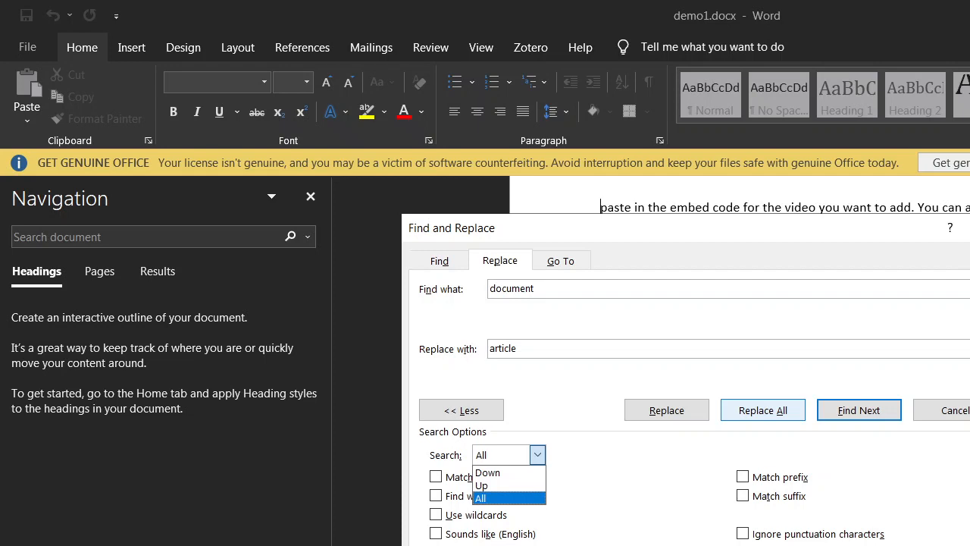
Step: Go through the matching options of Find and Replace, from Match case and whole words to prefix, suffix and punctuation handling
key("Tab")
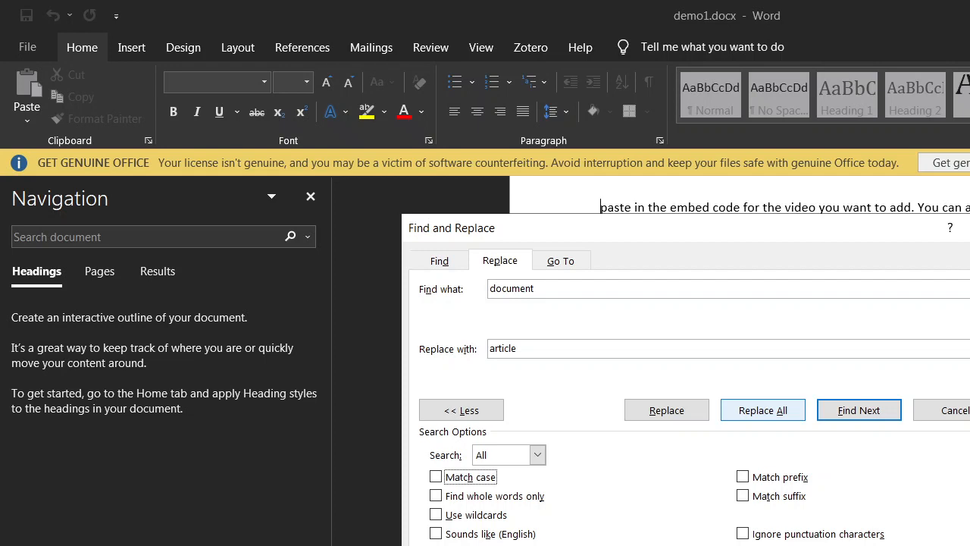
key("Tab")
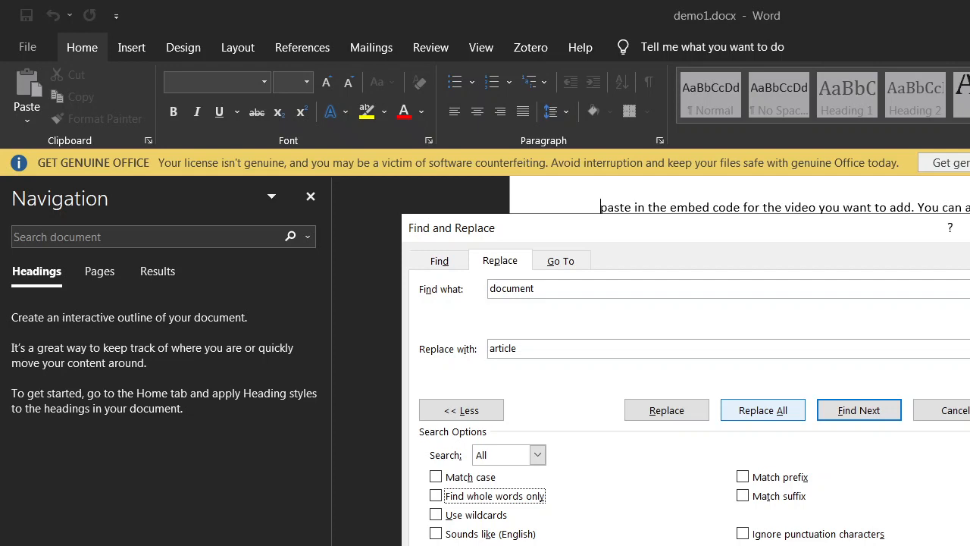
key("Tab")
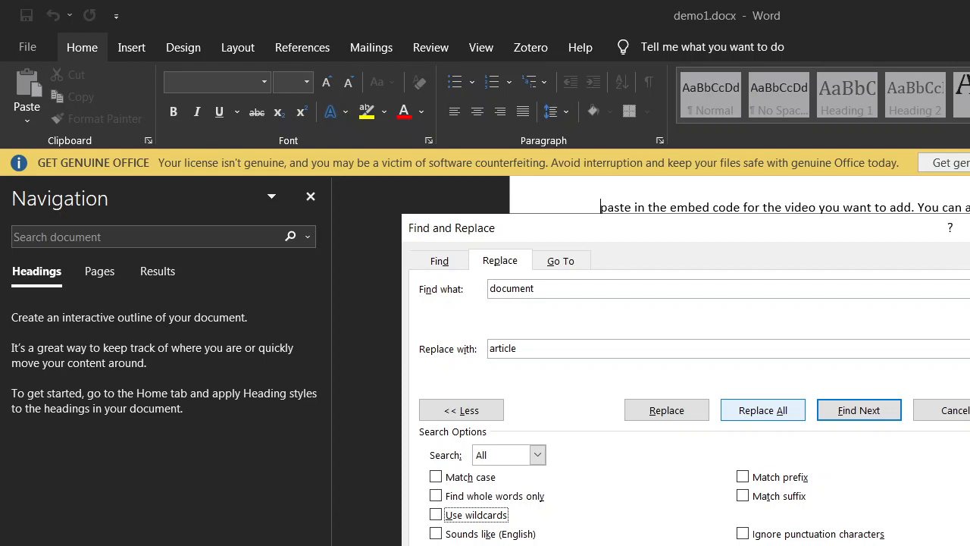
key("Tab")
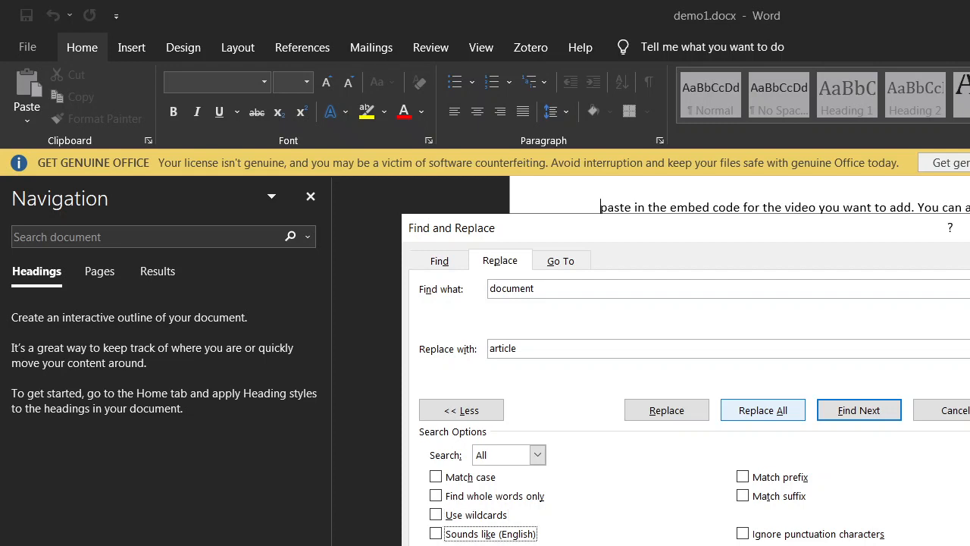
key("Tab")
key("Tab")
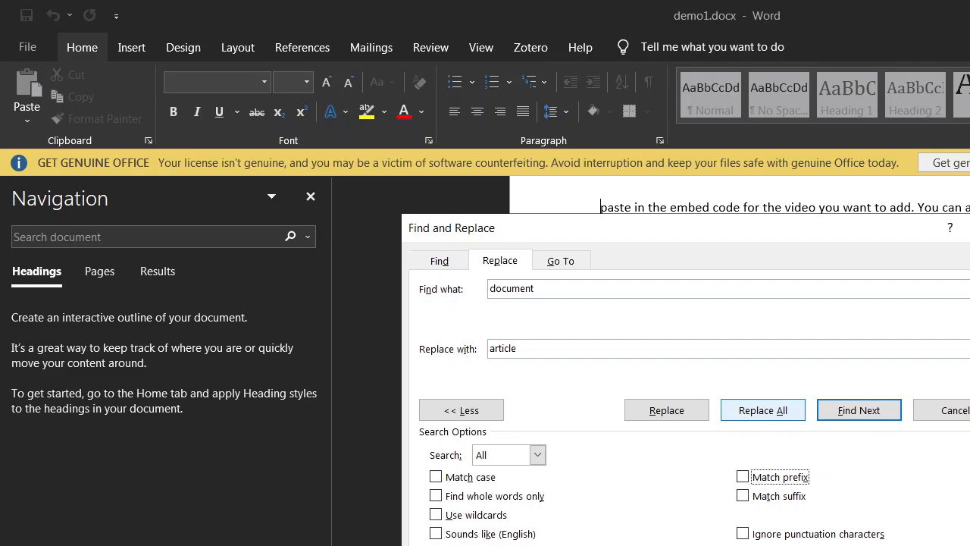
key("Tab")
key("Tab")
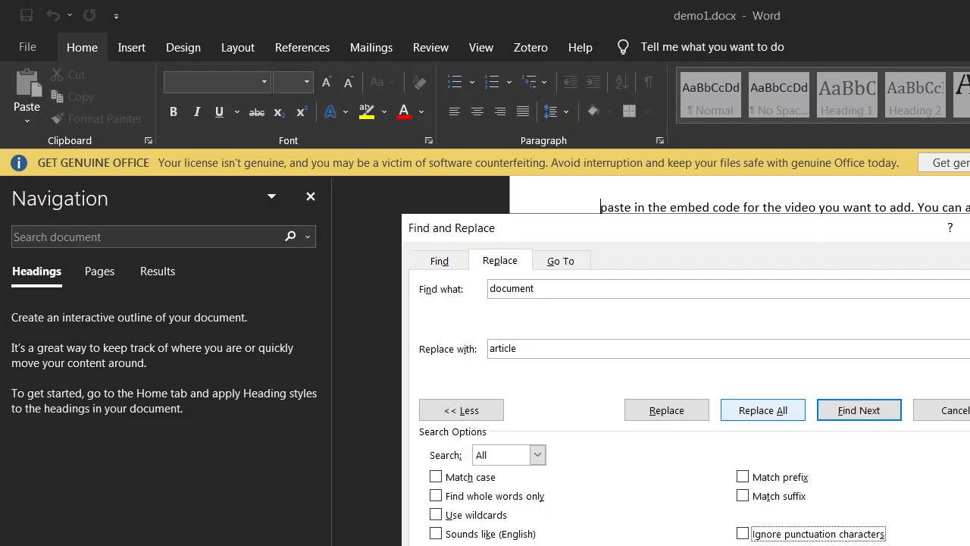
key("Tab")
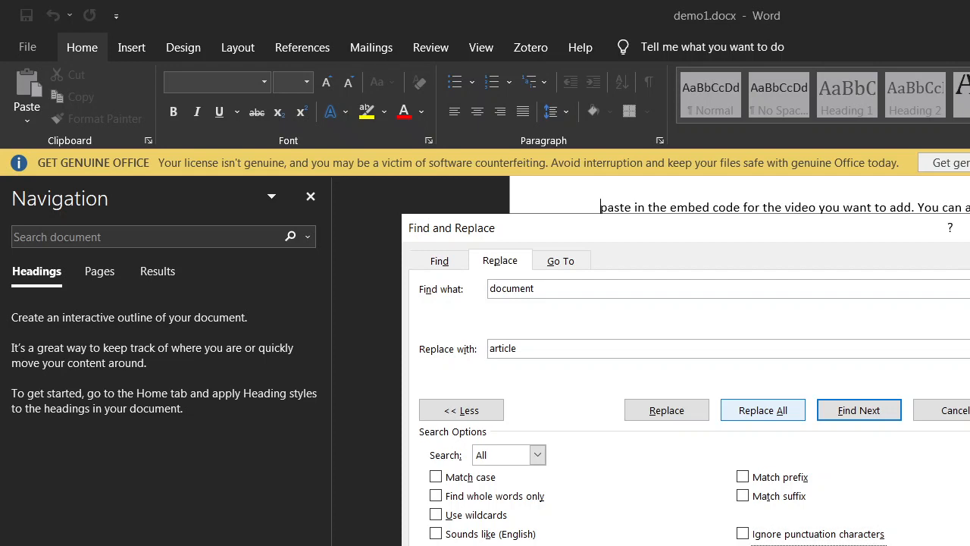
key("Tab")
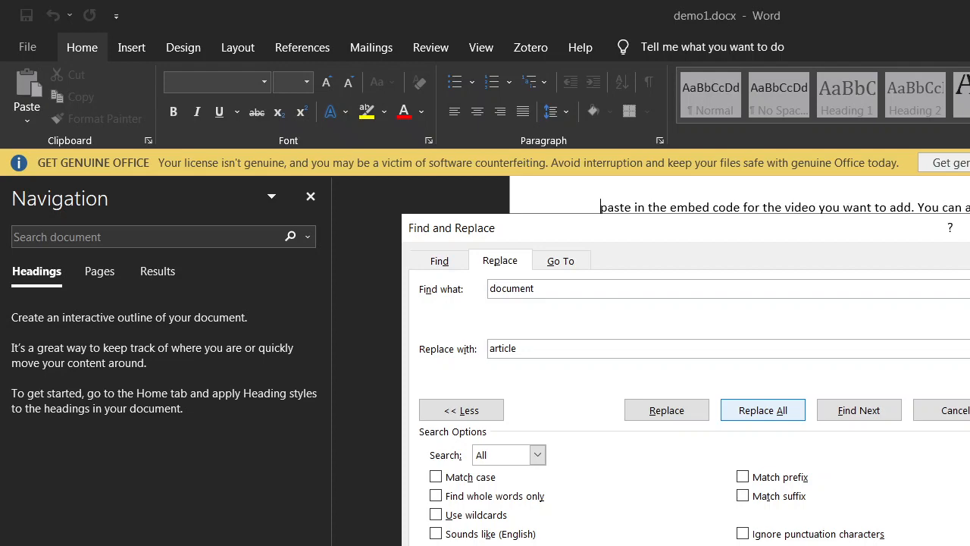
key("Tab")
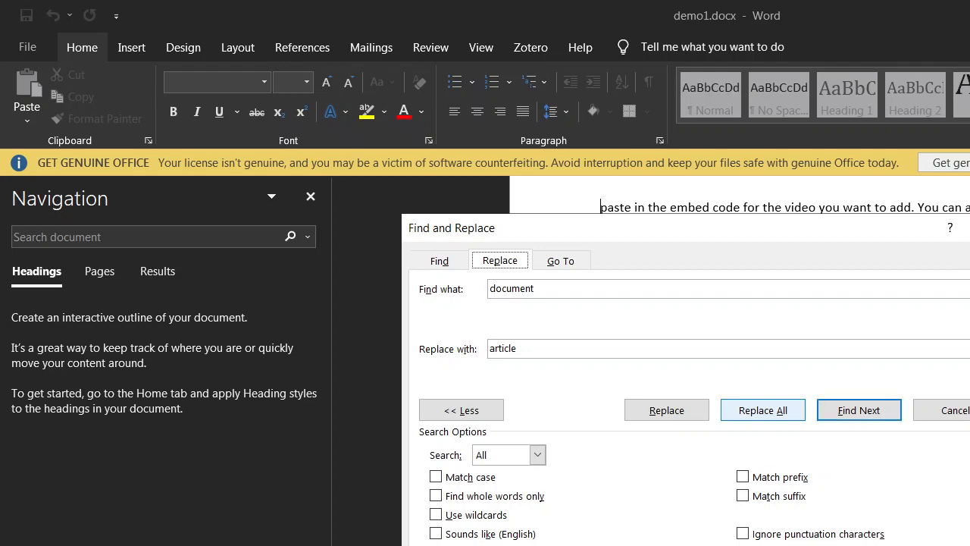
Step: Return to the text of demo1.docx, enter "H" before "paste" and select the whole document
left_click(601, 207)
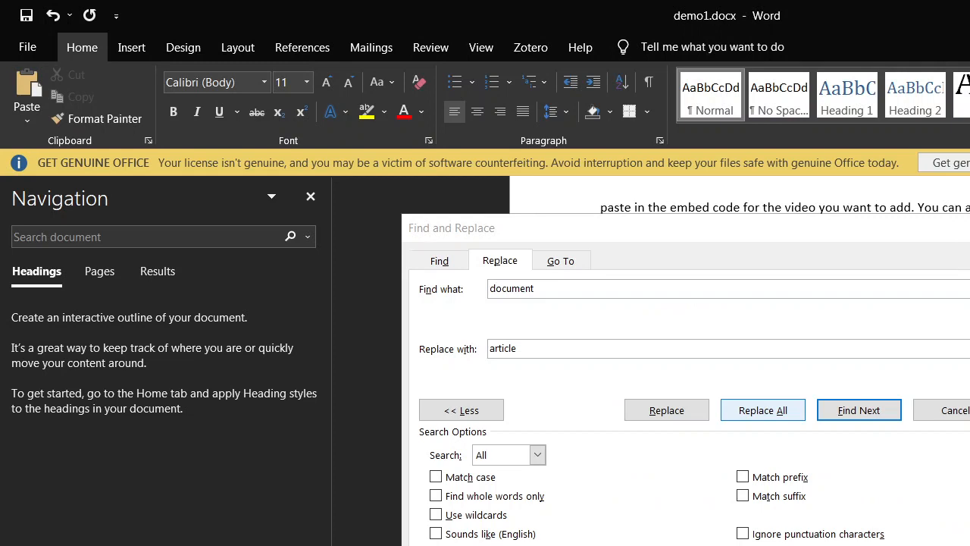
type("H")
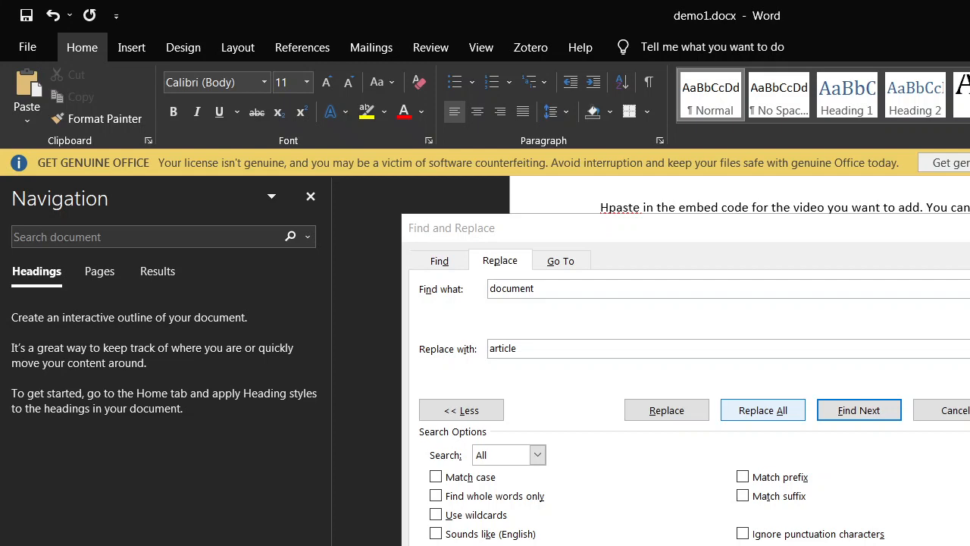
key("ctrl+a")
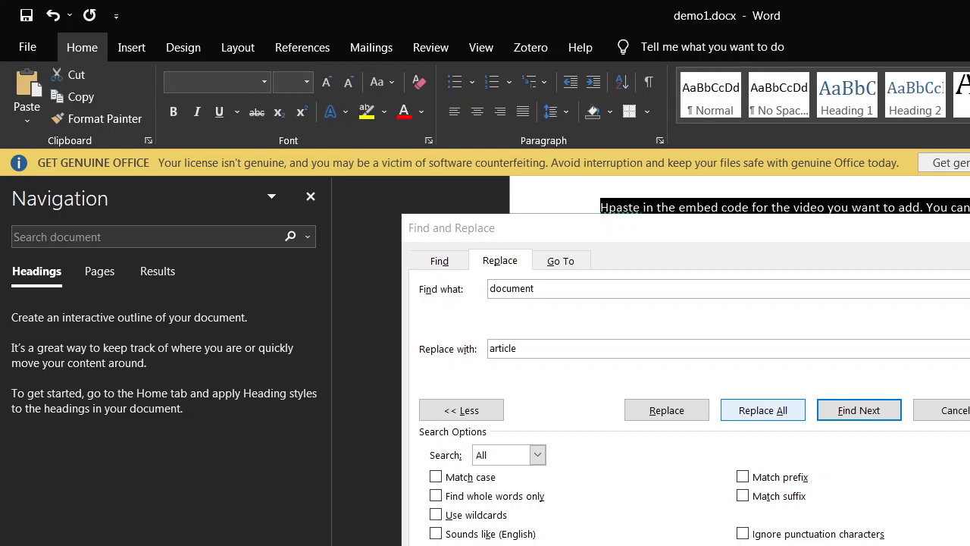
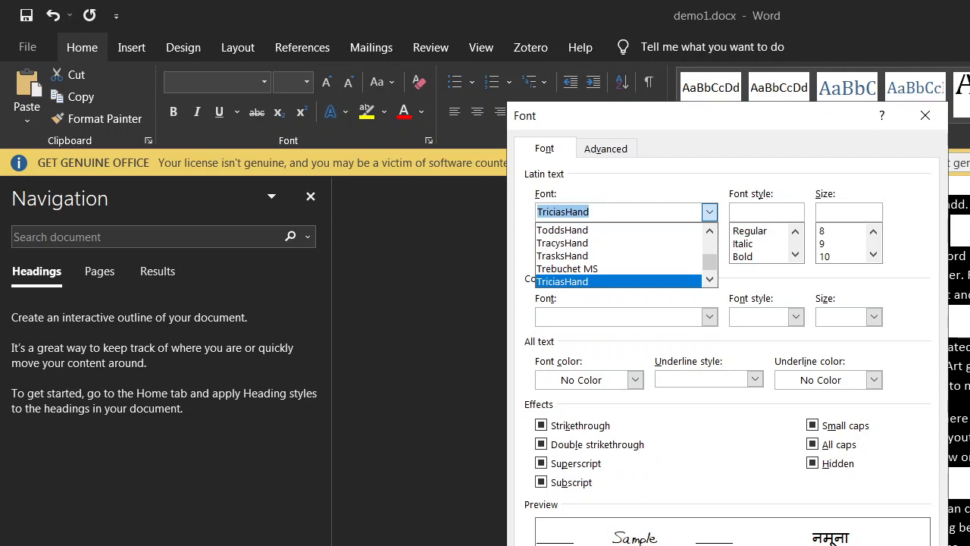
Step: Choose Times New Roman as the Latin text font in the Font dialog
key("Up")
key("Up")
key("Up")
key("Up")
key("Up")
key("Up")
key("Up")
key("Up")
key("Up")
key("Up")
key("Up")
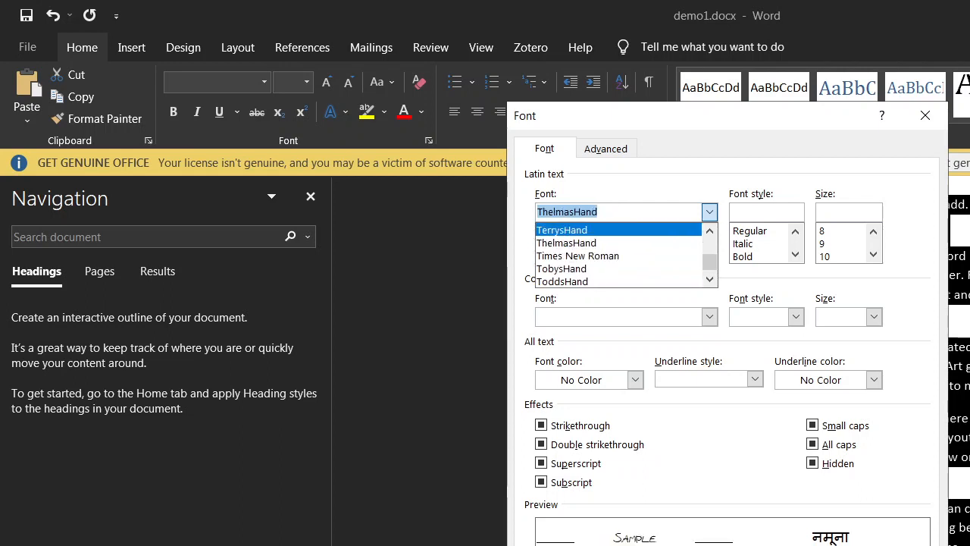
key("Down")
key("Down")
key("Down")
key("Down")
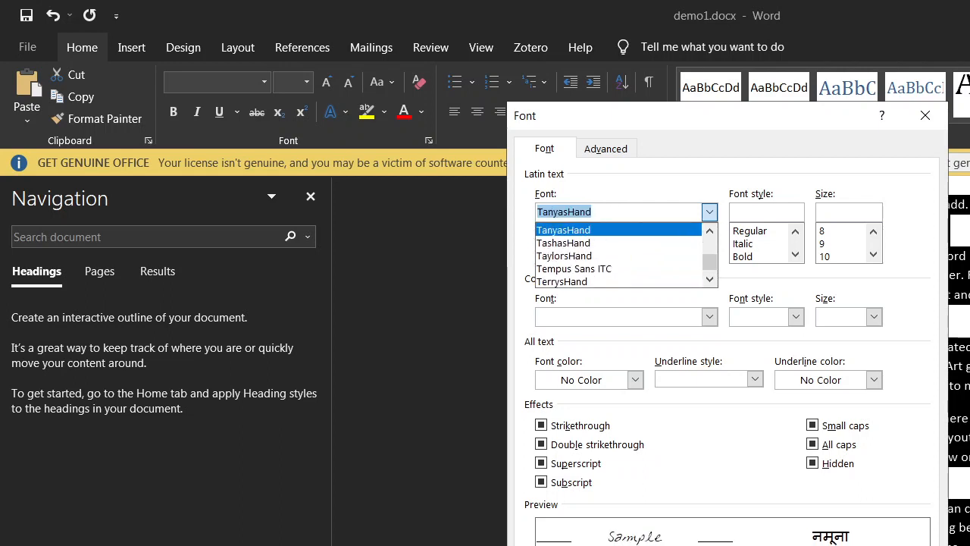
key("Down")
key("Down")
key("Down")
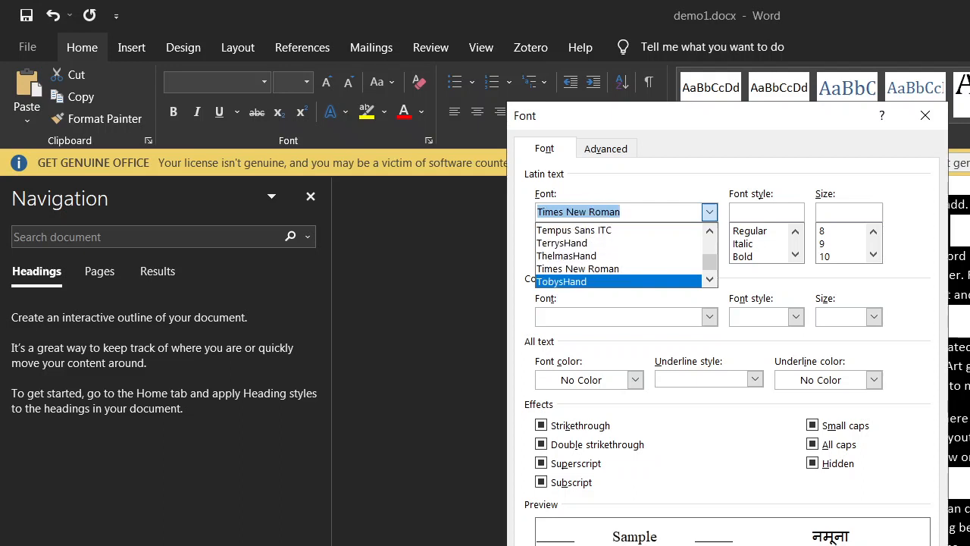
key("Up")
key("Up")
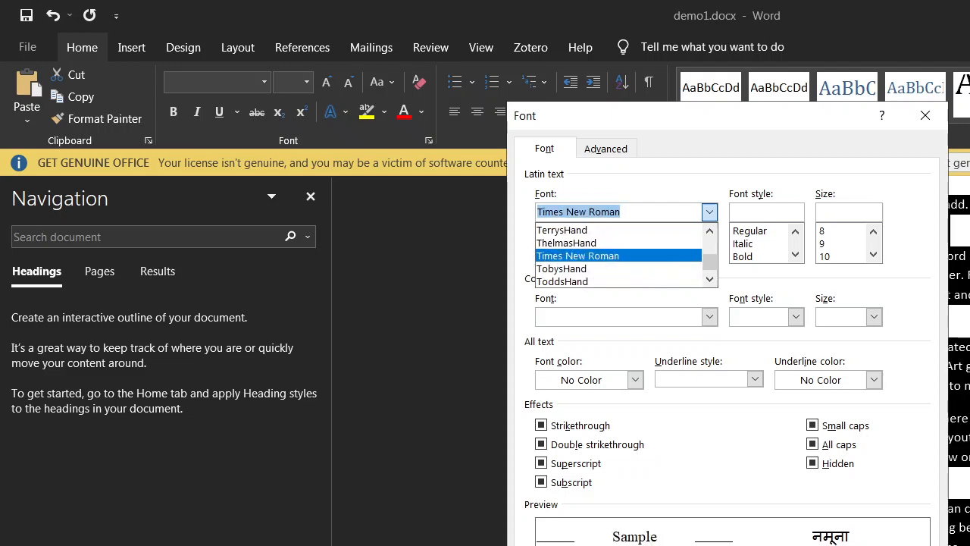
Step: Set the Latin text font style to Regular and its size to 12
key("Tab")
key("Down")
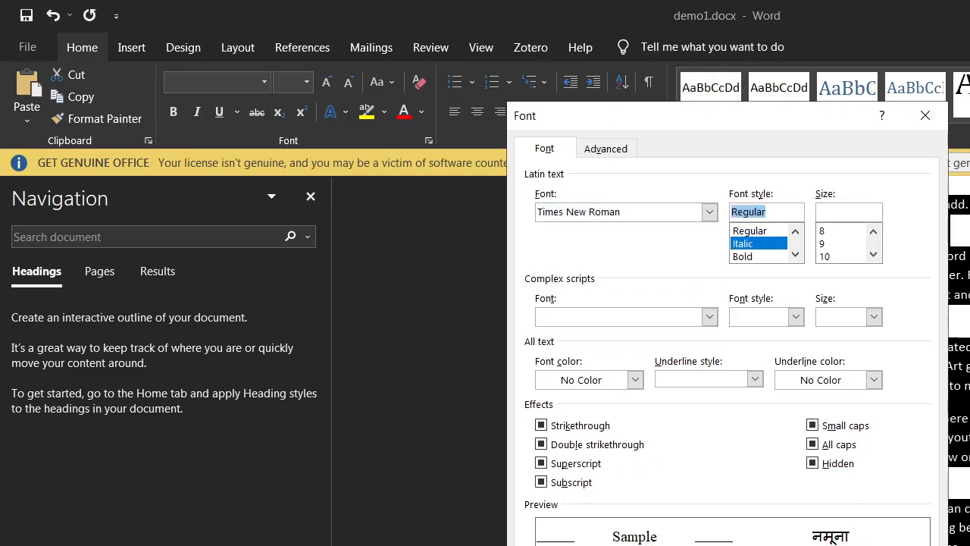
key("Up")
key("Tab")
key("Down")
key("Down")
key("Down")
key("Down")
key("Down")
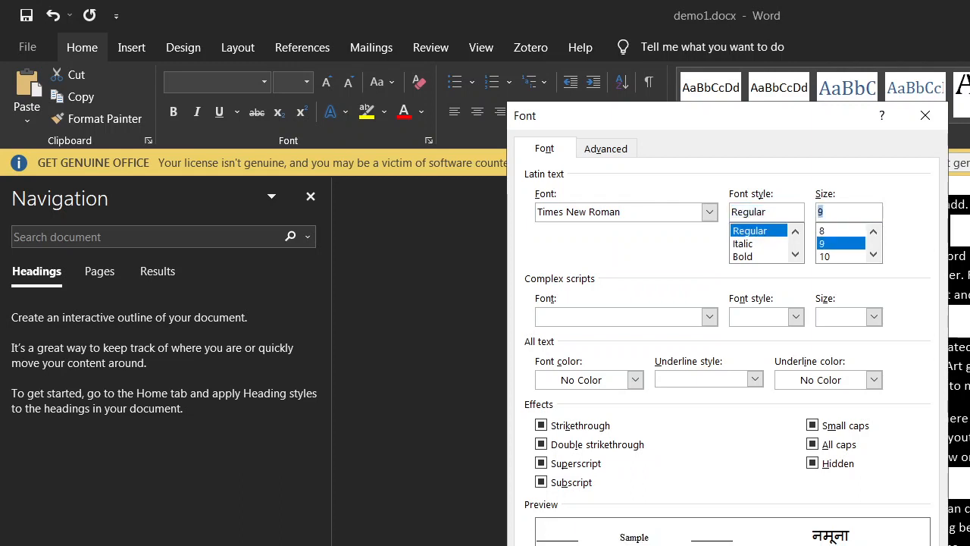
key("Tab")
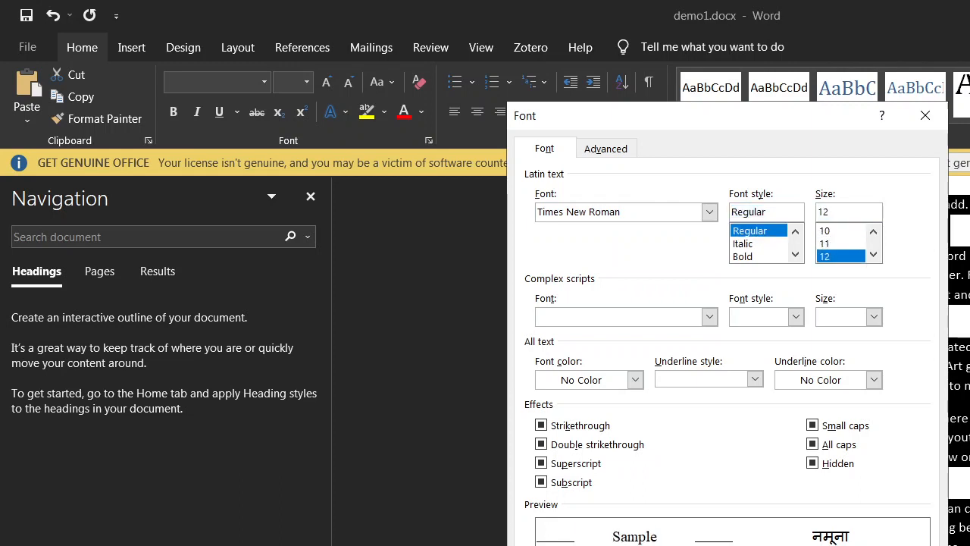
Step: Set the complex scripts font style to Regular and its size to 12
key("Down")
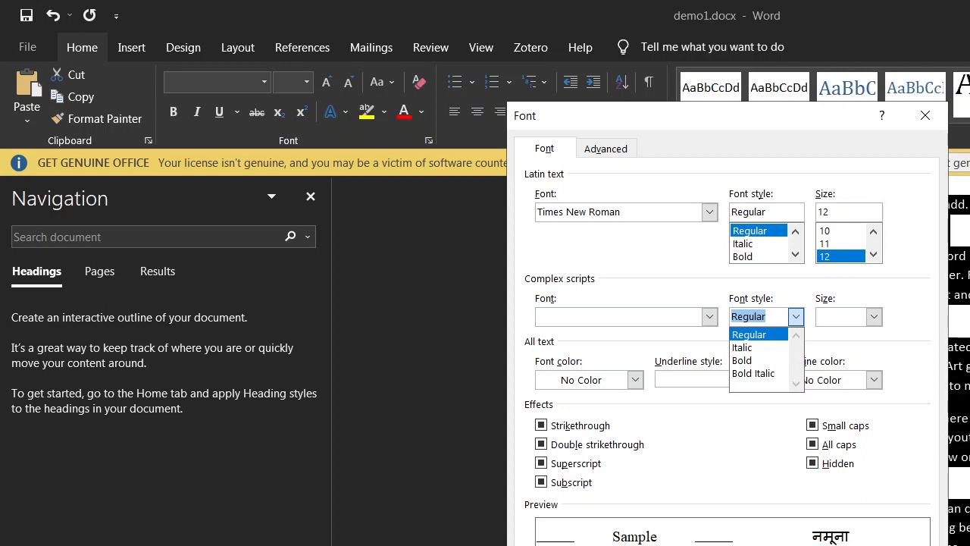
key("Down")
key("Up")
key("Tab")
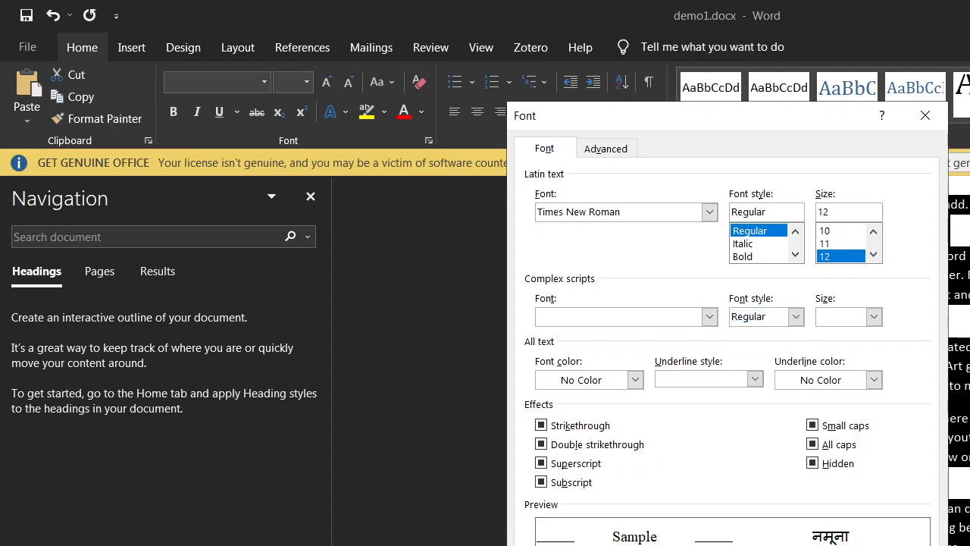
key("alt+Down")
key("Down")
key("Down")
key("Down")
key("Down")
key("Down")
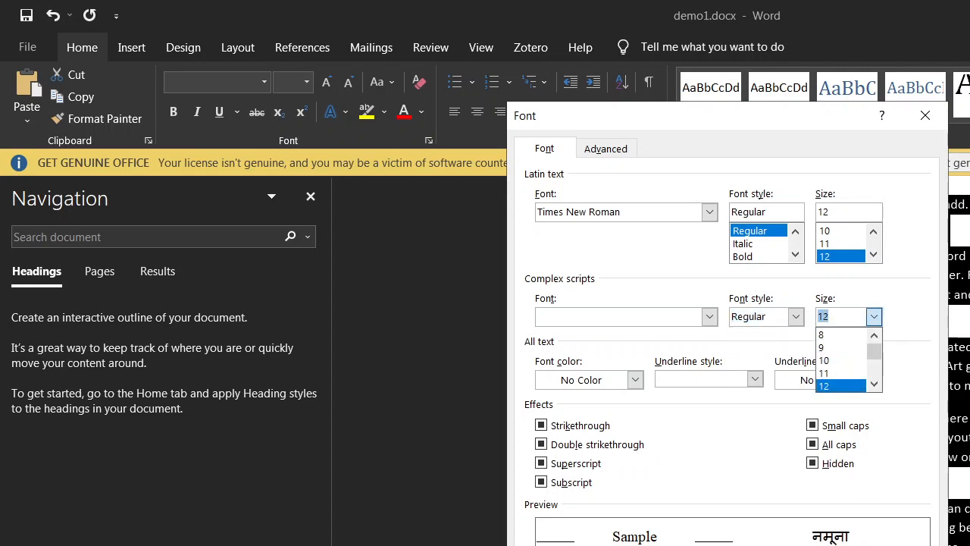
key("Tab")
Step: Go through the Font dialog's underline style and effects options and return to the Latin text font style
key("Tab")
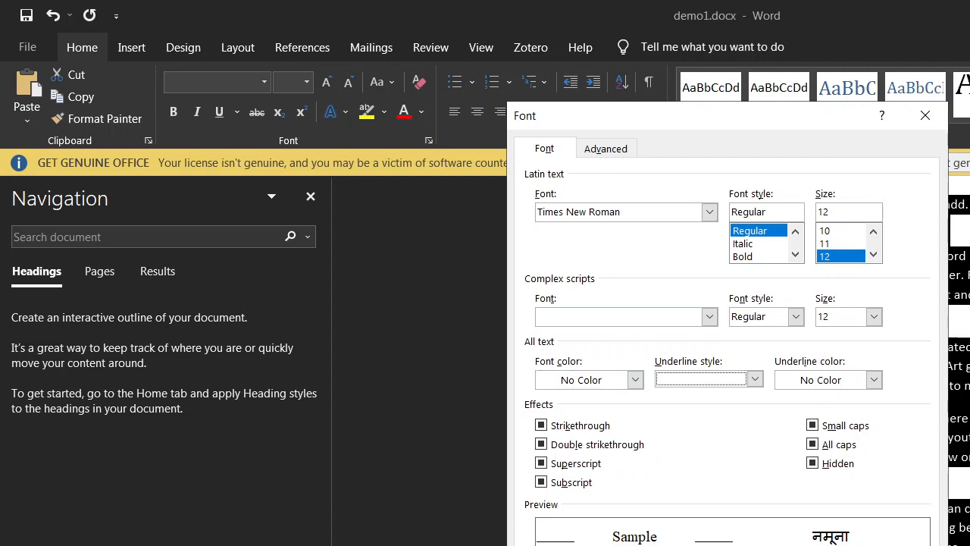
key("Tab")
key("Tab")
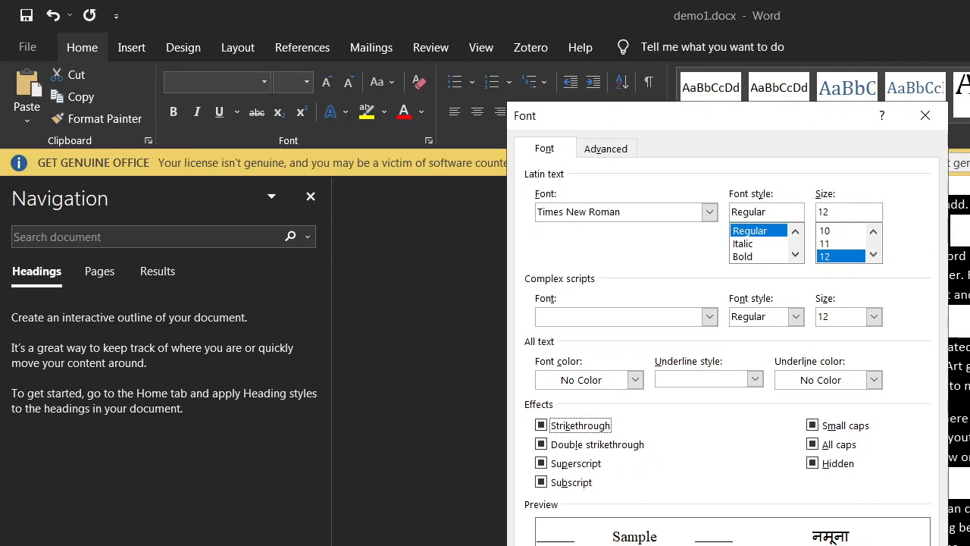
key("shift+Tab")
key("shift+Tab")
key("shift+Tab")
key("shift+Tab")
key("shift+Tab")
key("shift+Tab")
key("shift+Tab")
key("shift+Tab")
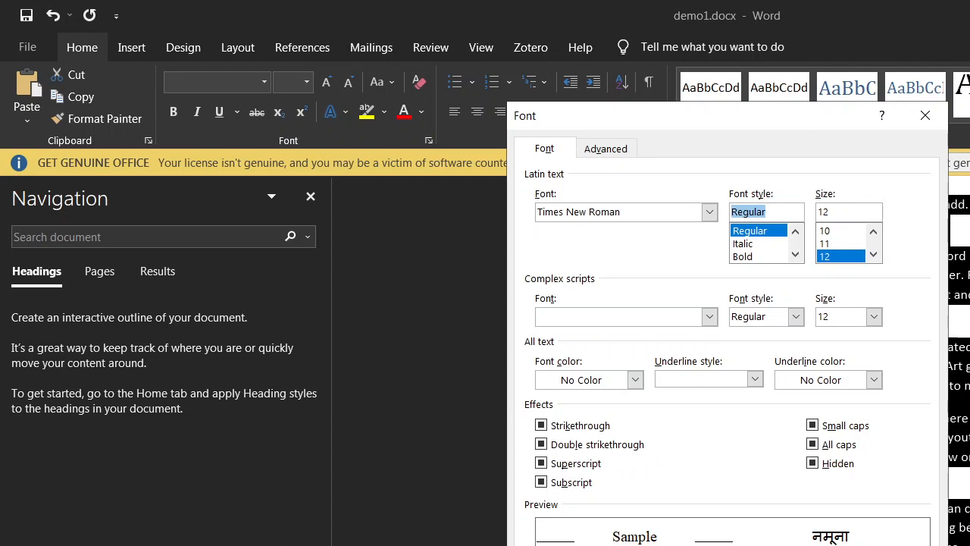
Step: Apply the chosen Times New Roman, Regular, size 12 font settings to the whole text and deselect it
key("shift+Tab")
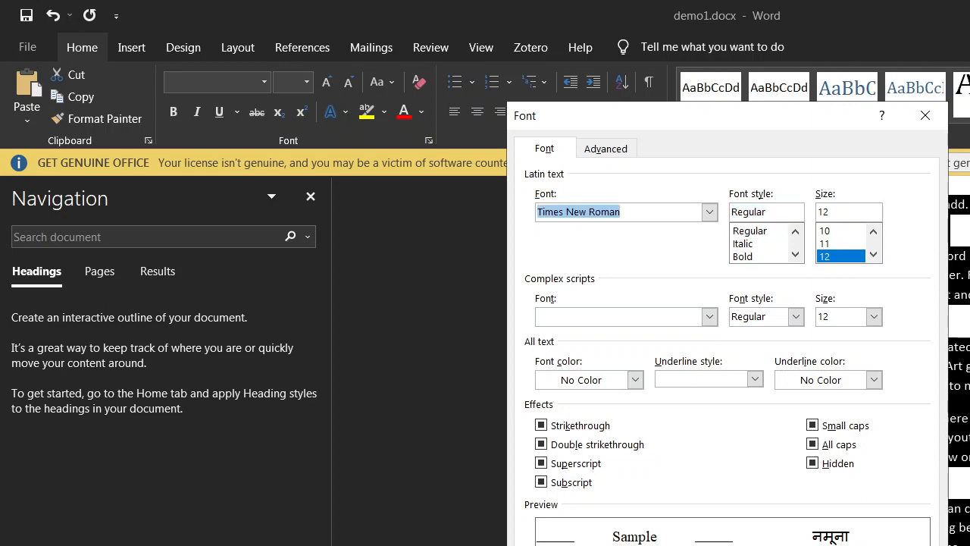
key("shift+Tab")
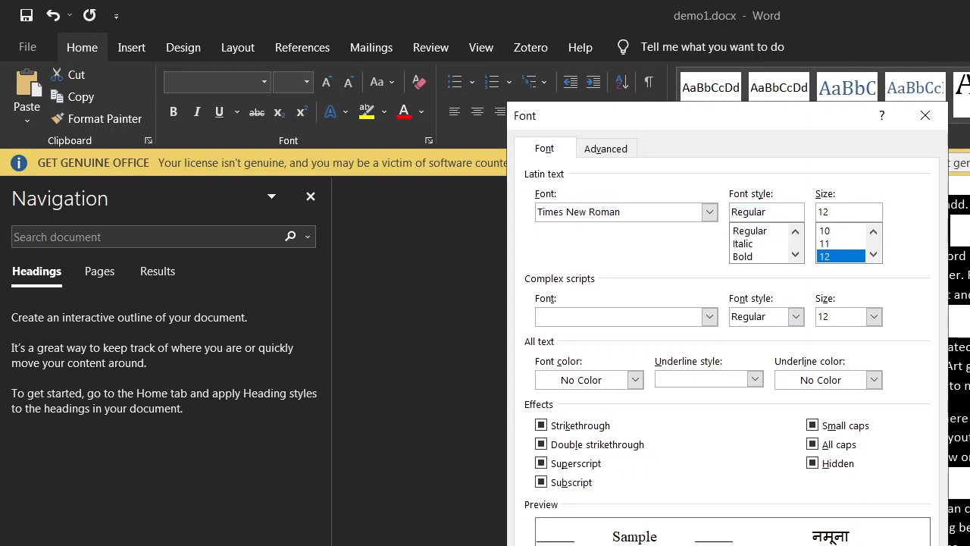
key("shift+Tab")
key("shift+Tab")
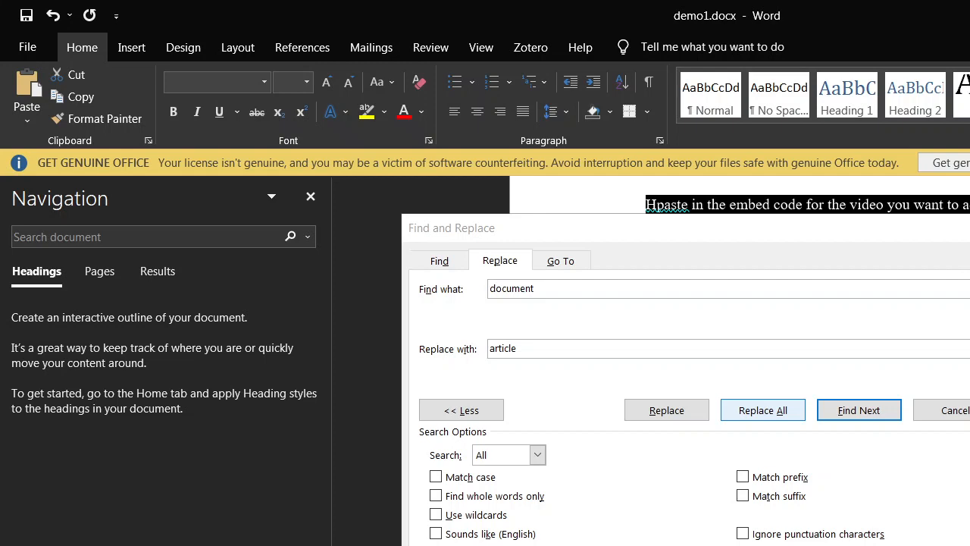
left_click(646, 205)
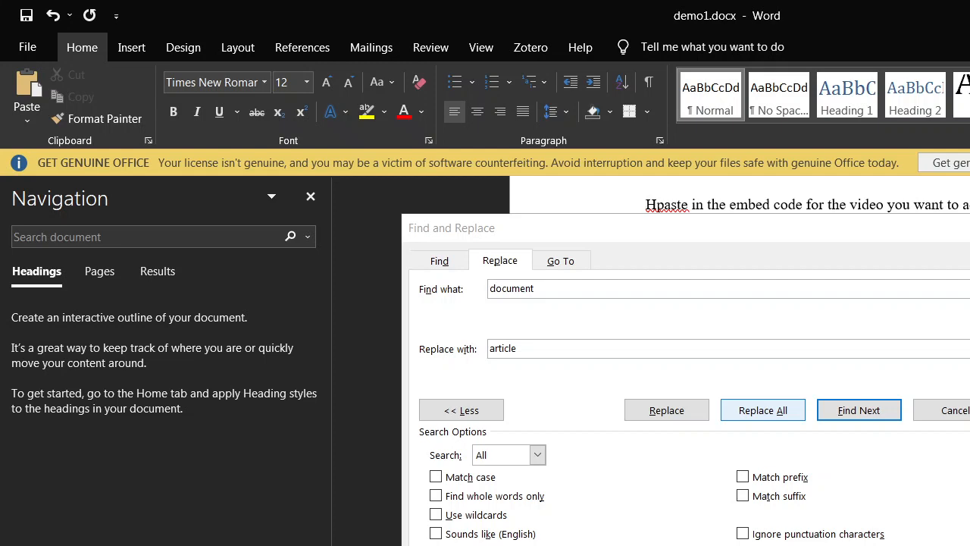
Step: Check the Latin text font, style and size of the first line in the Font dialog, and close it unchanged
key("Escape")
key("ctrl+d")
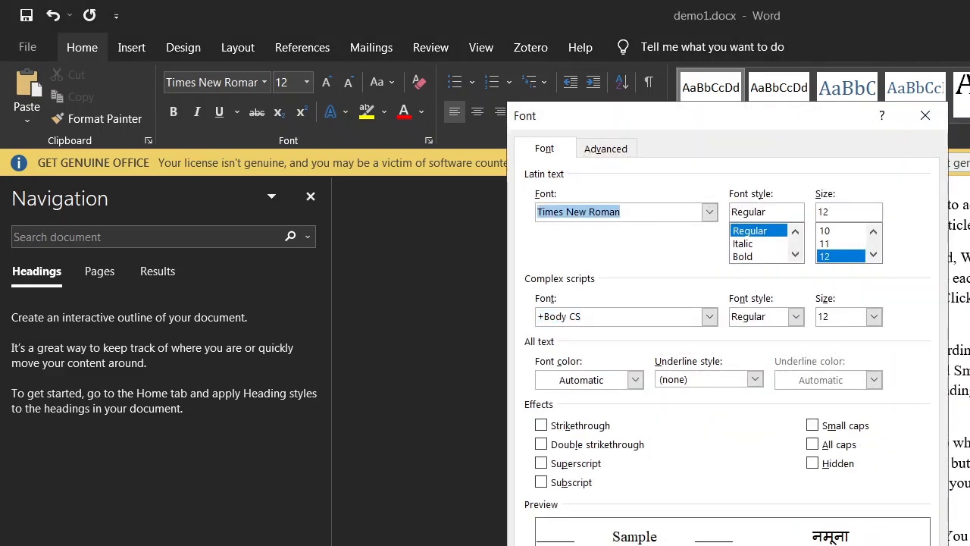
key("Tab")
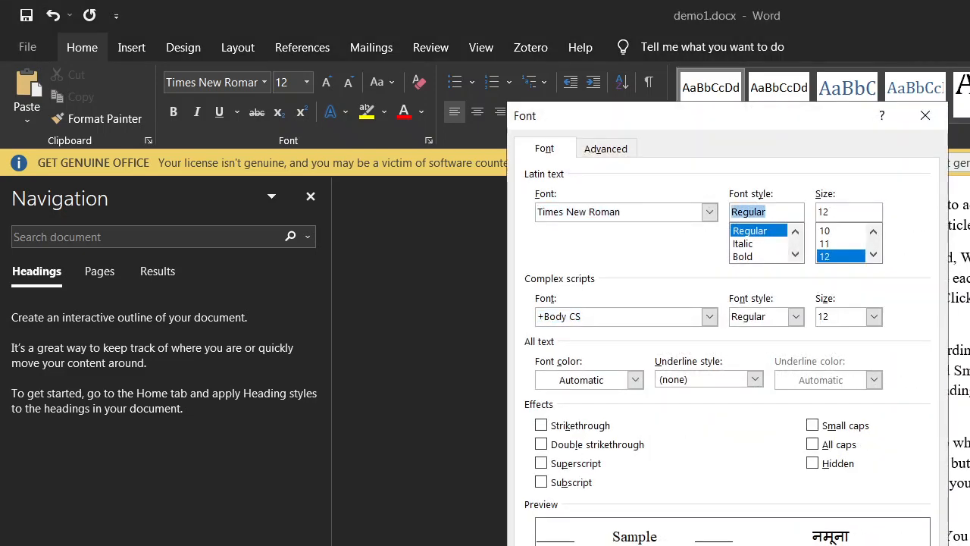
key("Tab")
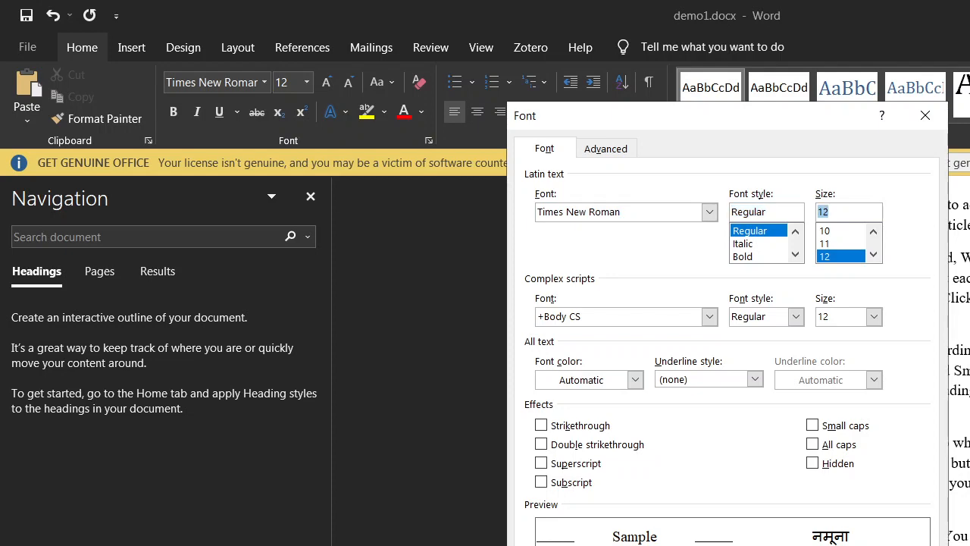
key("Escape")
key("ctrl+h")
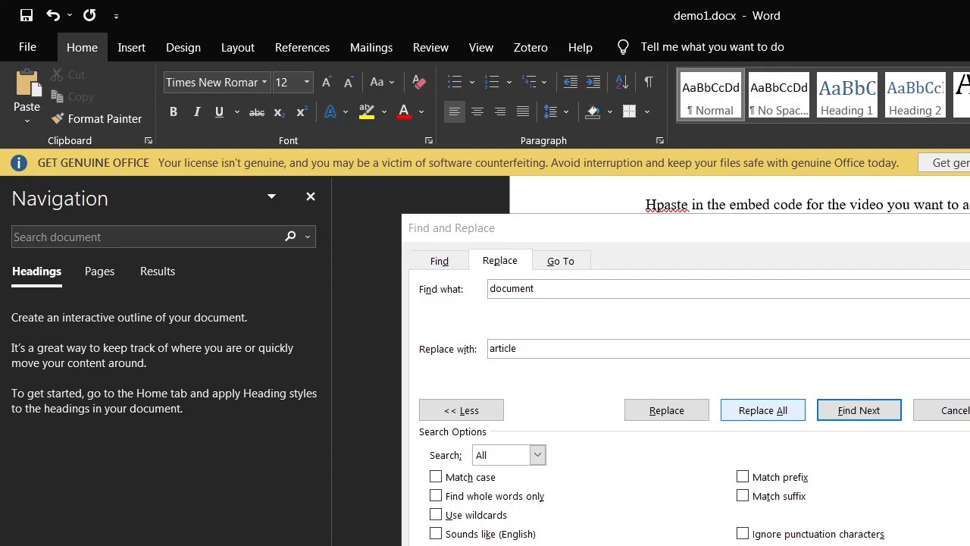
Step: Select the whole text, clear its manual character formatting and deselect it
left_click(764, 410)
key("ctrl+a")
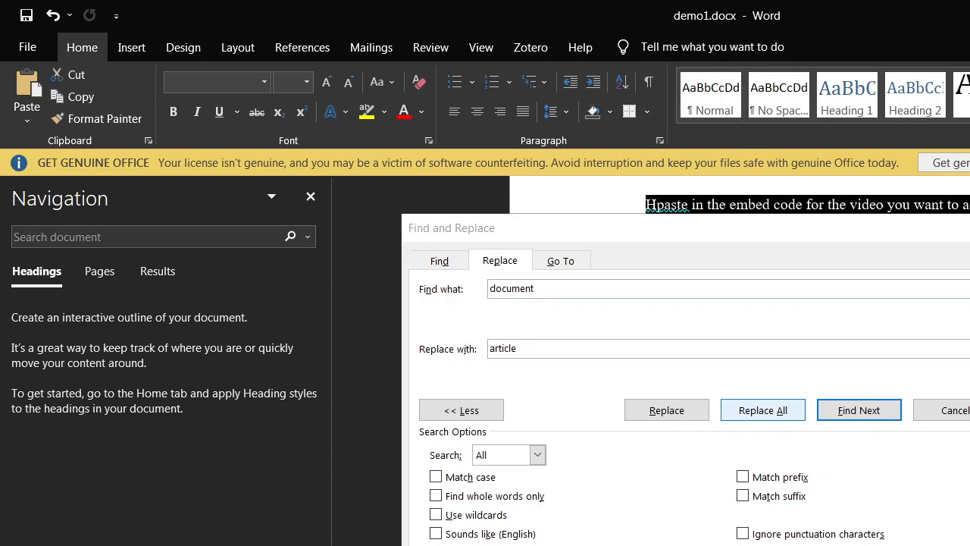
key("ctrl+space")
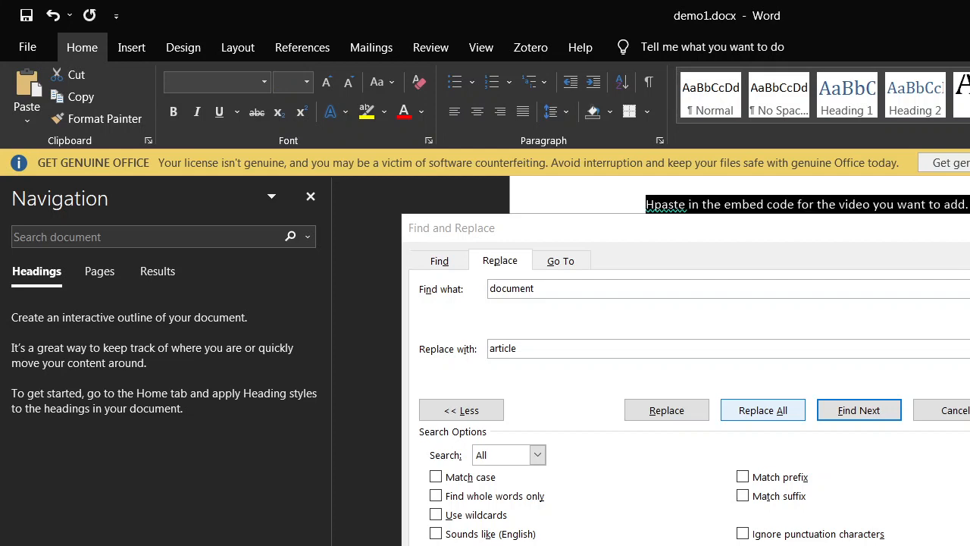
key("Left")
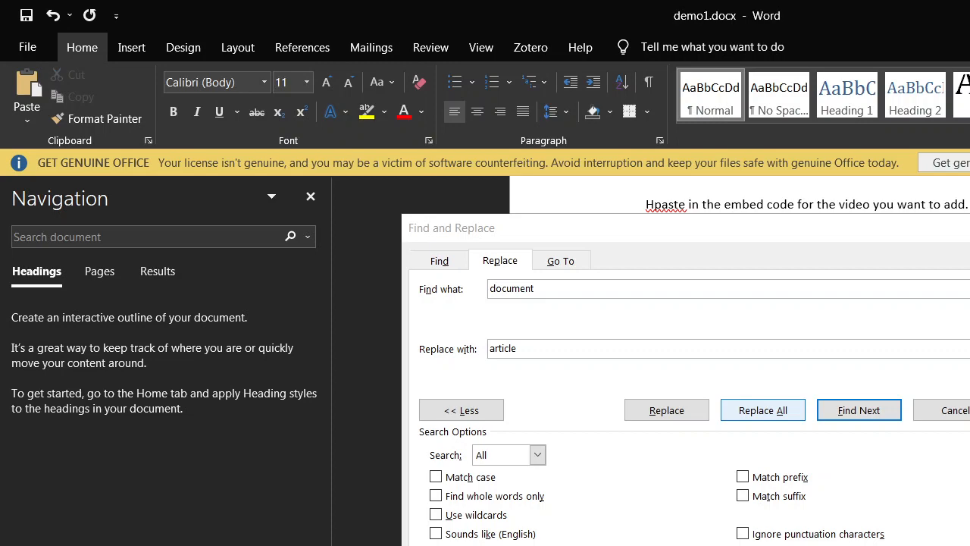
Step: Reopen the Font dialog to inspect the Latin text font and style of the cleared text, and close it unchanged
key("Escape")
key("ctrl+d")
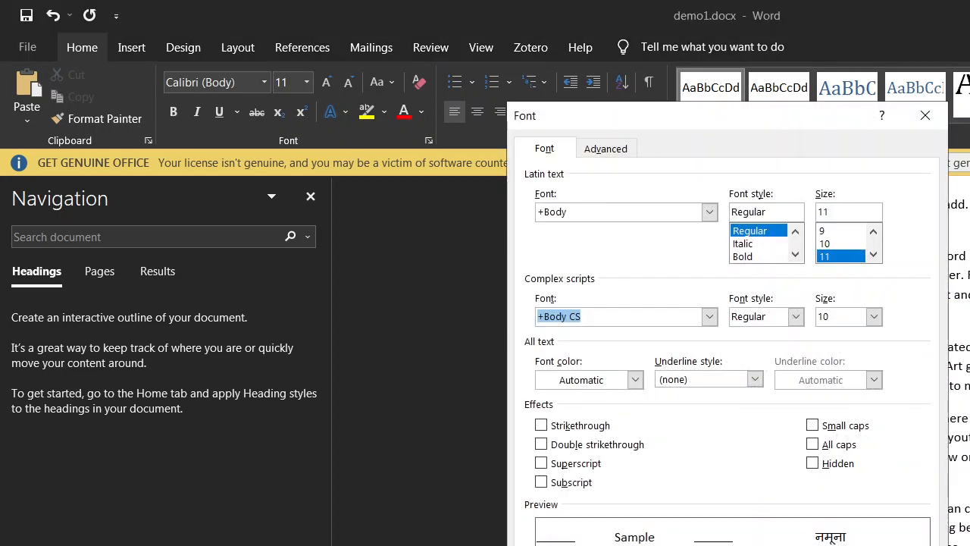
key("alt+f")
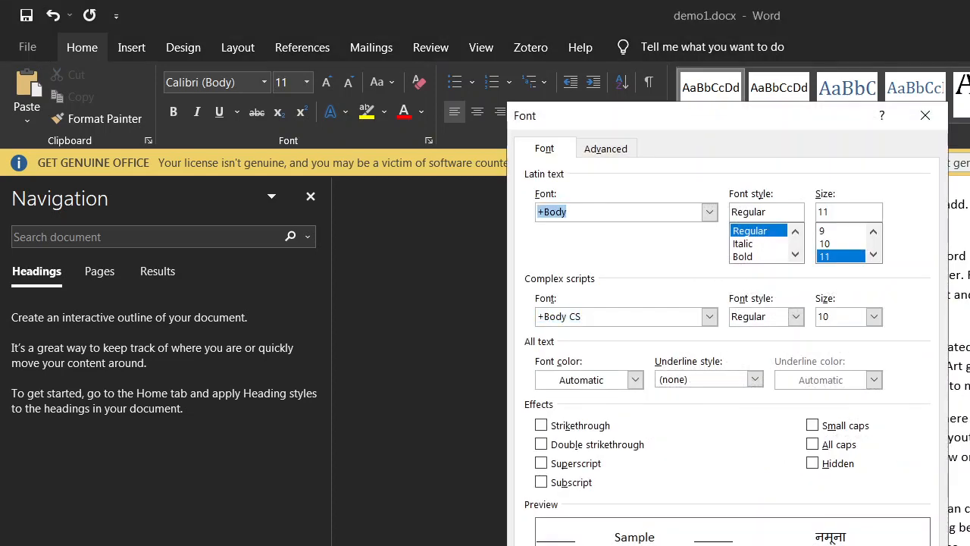
key("Tab")
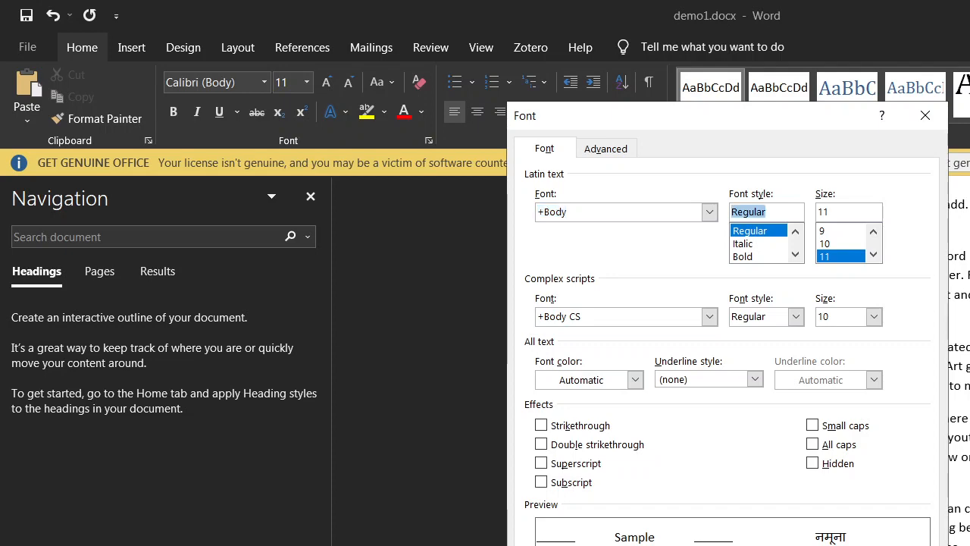
key("Escape")
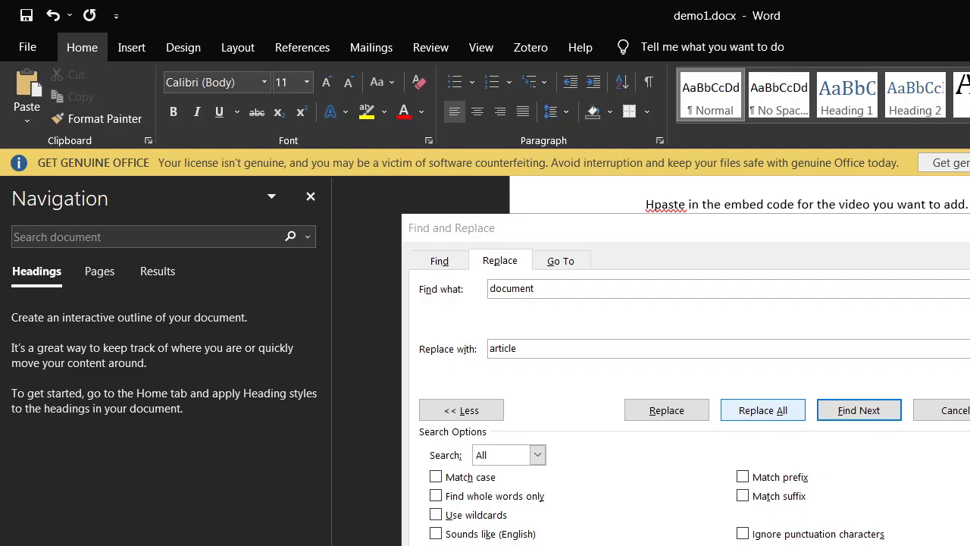
Step: Make the first line of the text bold and underline the text that follows it
key("ctrl+a")
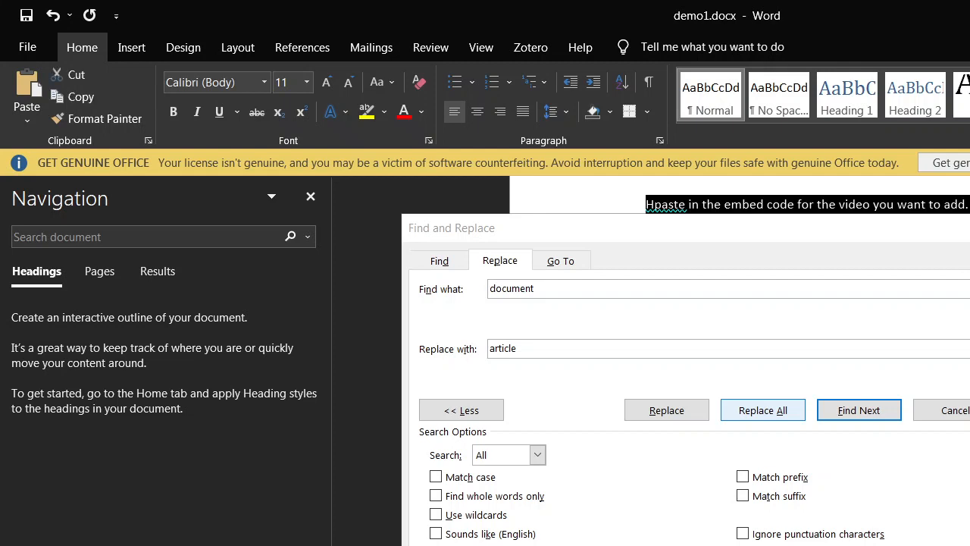
key("ctrl+b")
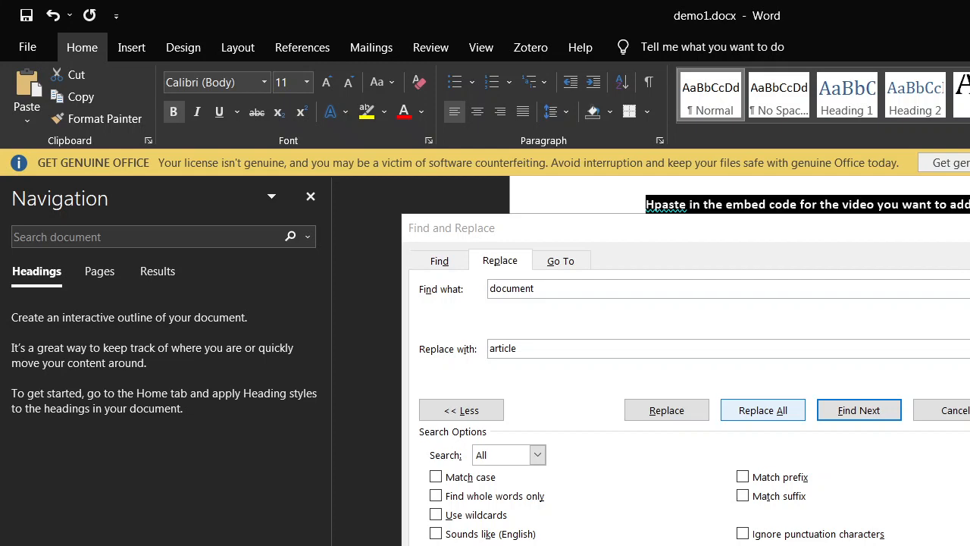
left_click(963, 198)
left_click_drag(961, 204, 969, 204)
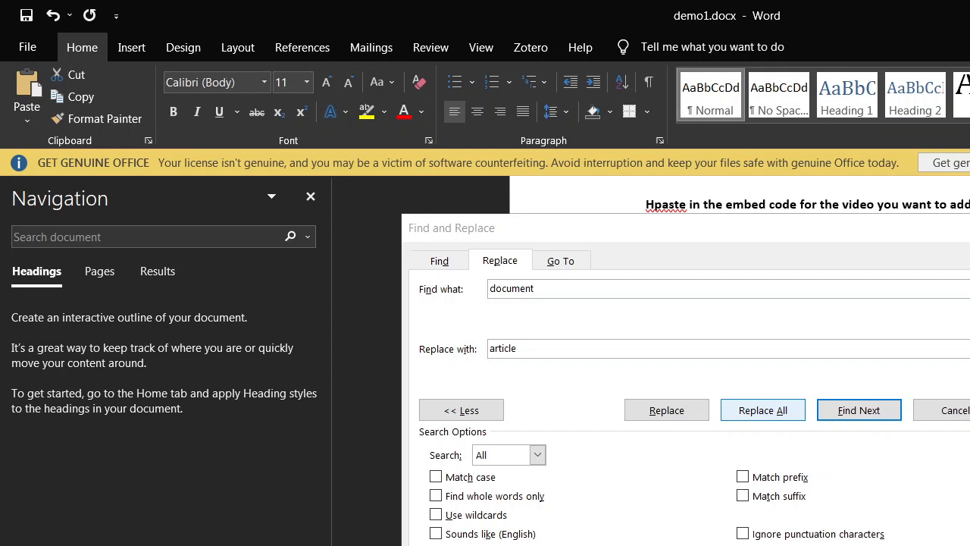
key("ctrl+u")
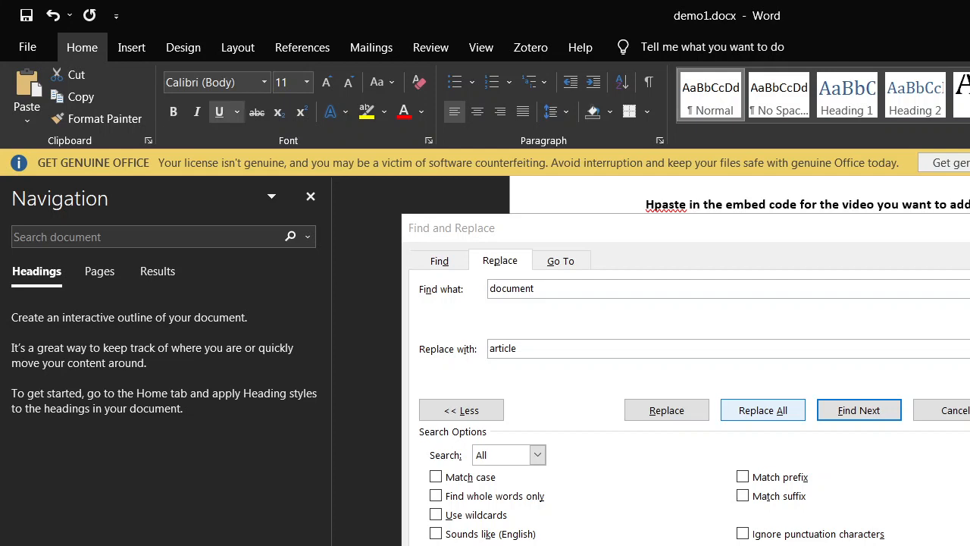
left_click(964, 200)
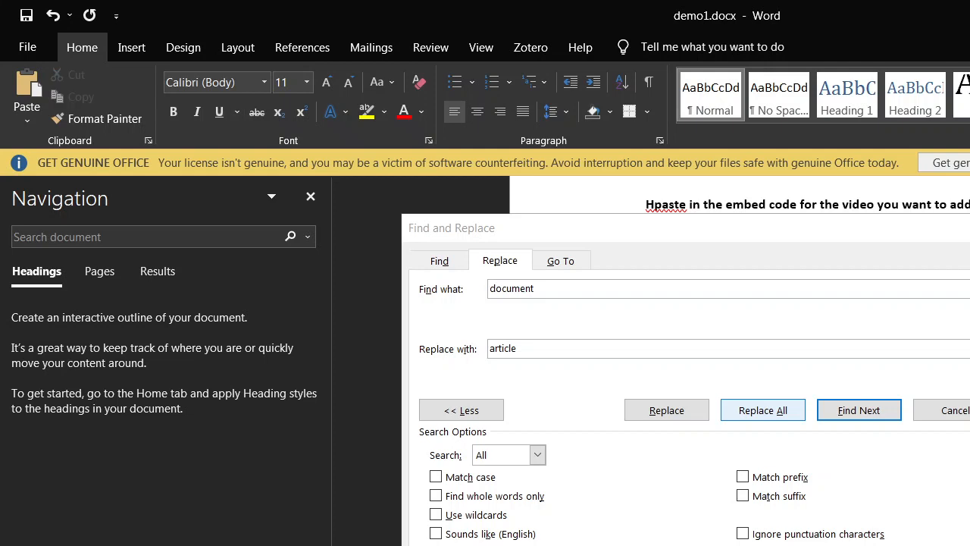
Step: Apply the Heading 1 style to the first line and compare its formatting with the neighbouring lines
key("Return")
key("shift+End")
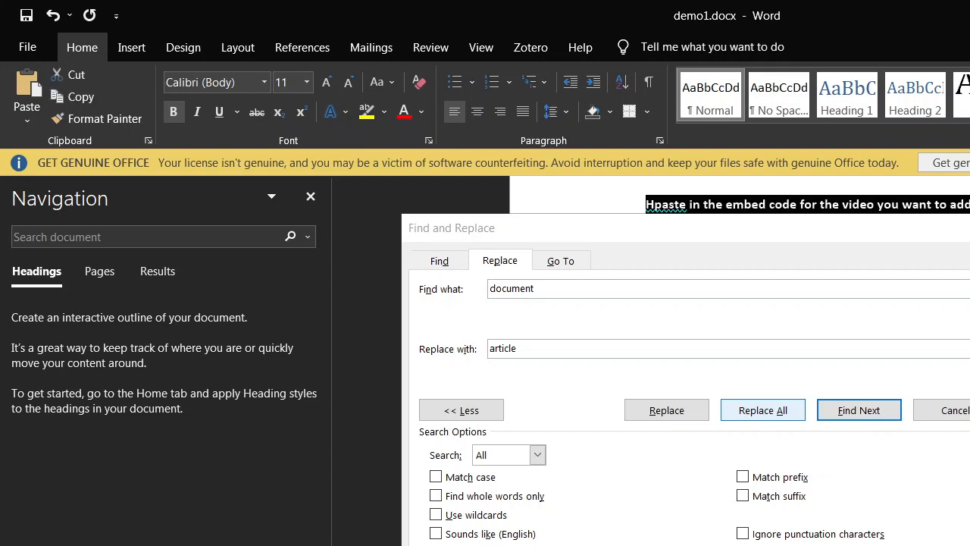
key("ctrl+alt+1")
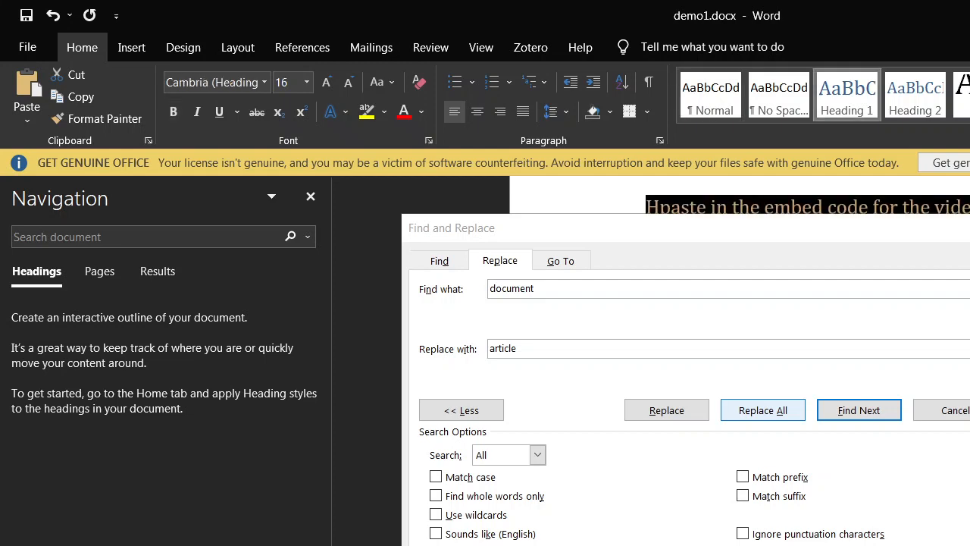
key("Home")
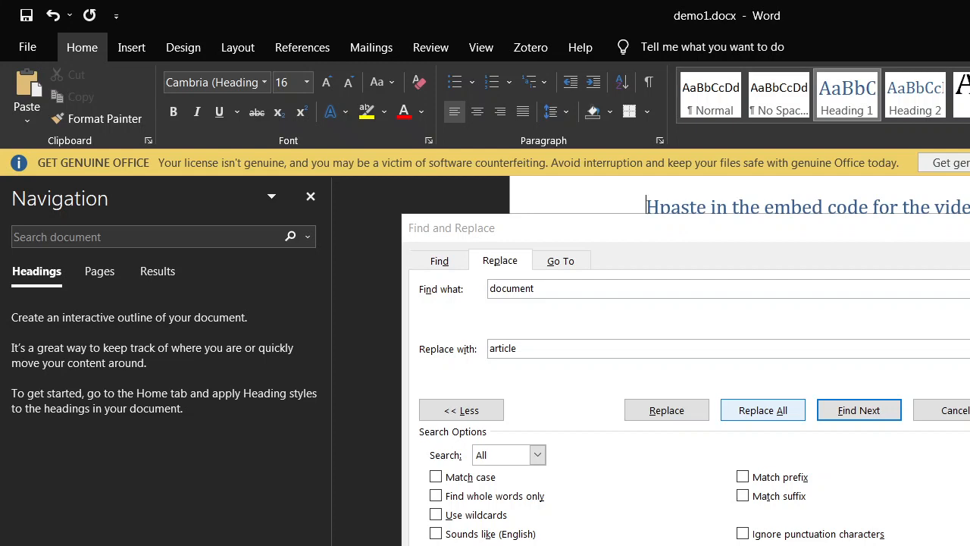
key("shift+End")
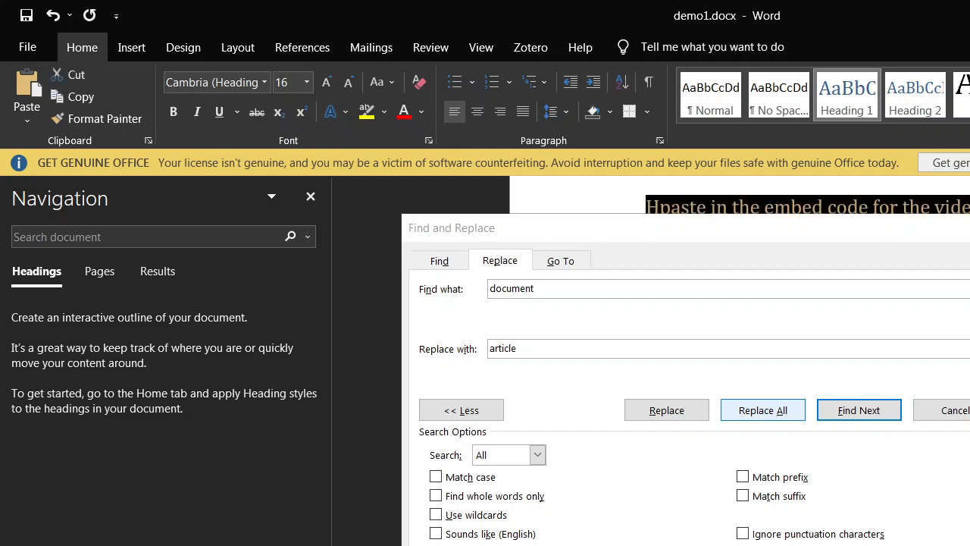
key("Down")
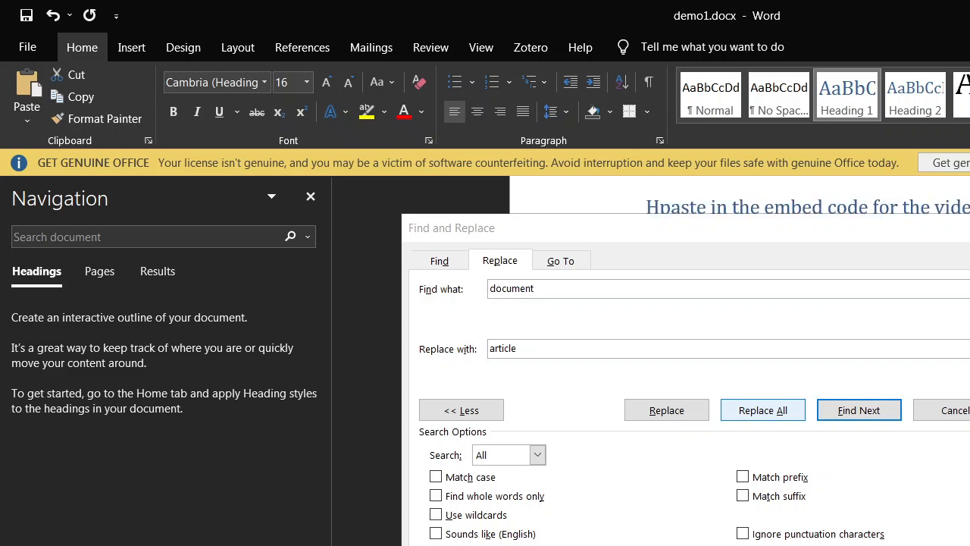
key("Up")
key("Down")
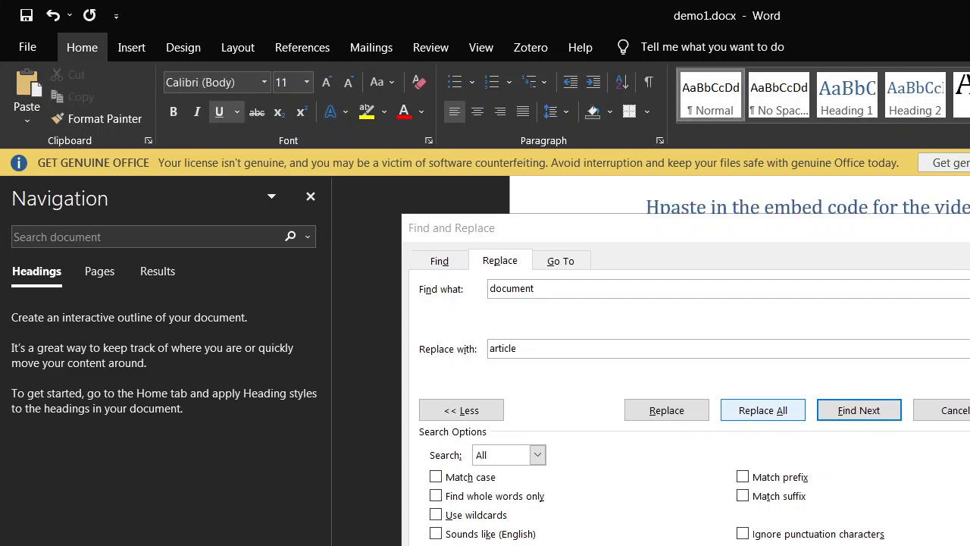
key("Down")
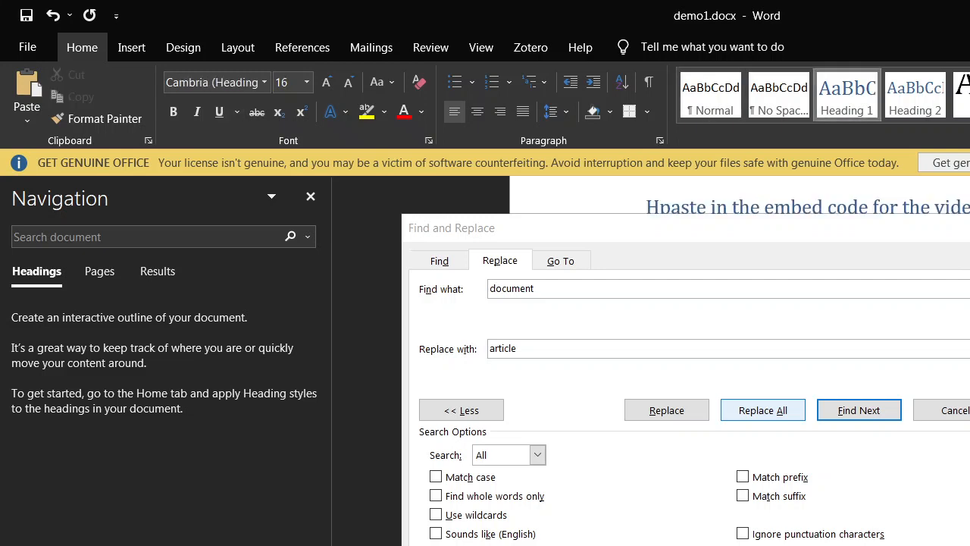
Step: Insert a heading line reading "Random document" above the first line, select its words and deselect them
scroll(740, 194, "up", 1)
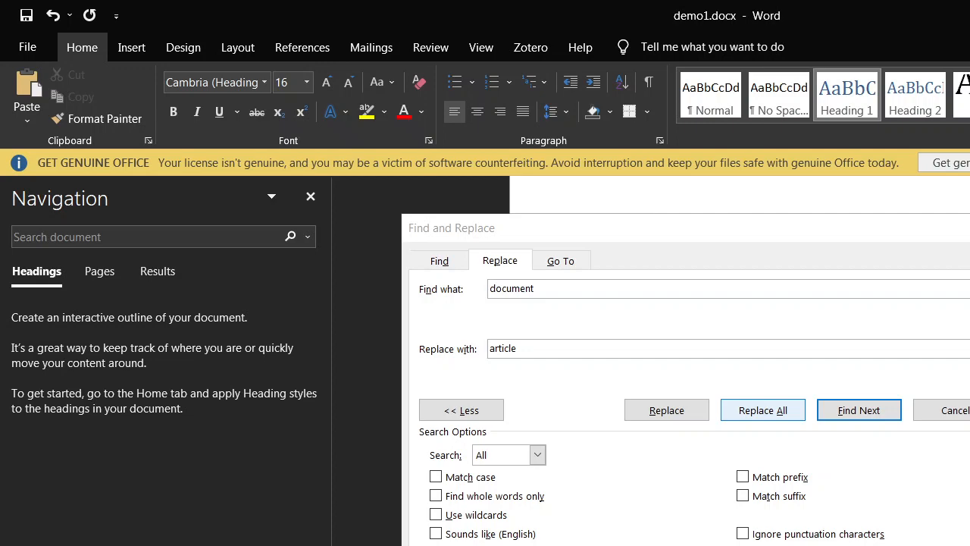
type("The")
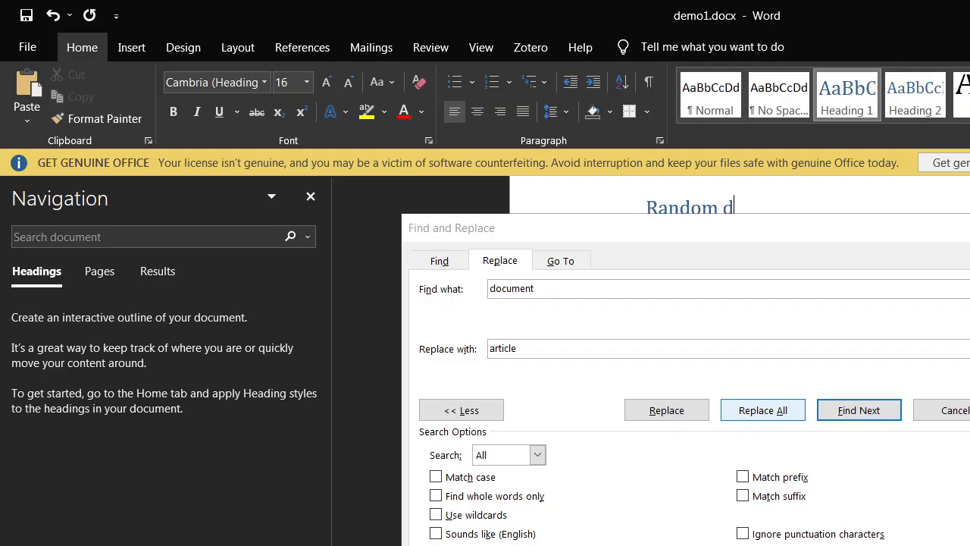
type("ocument")
key("Home")
key("ctrl+shift+Right")
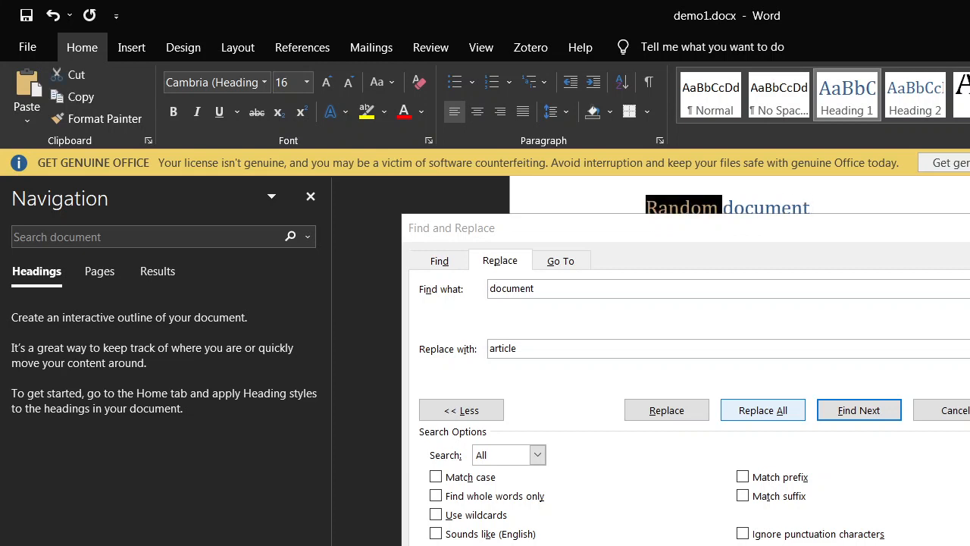
key("ctrl+shift+Right")
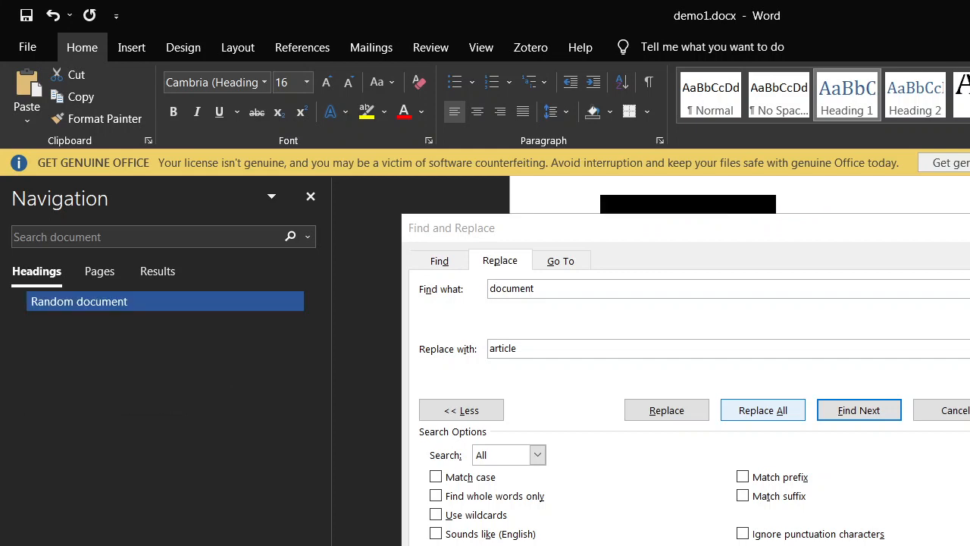
left_click(764, 410)
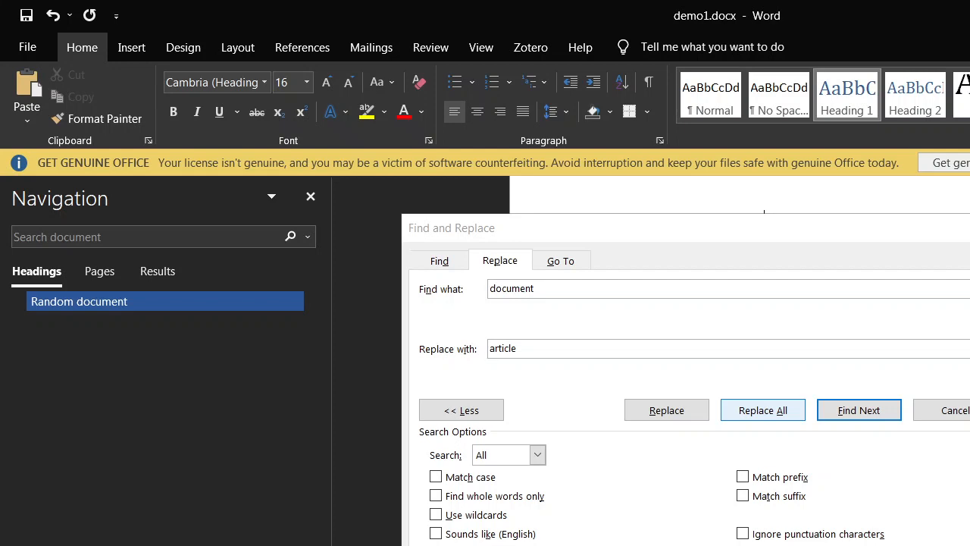
key("alt+Tab")
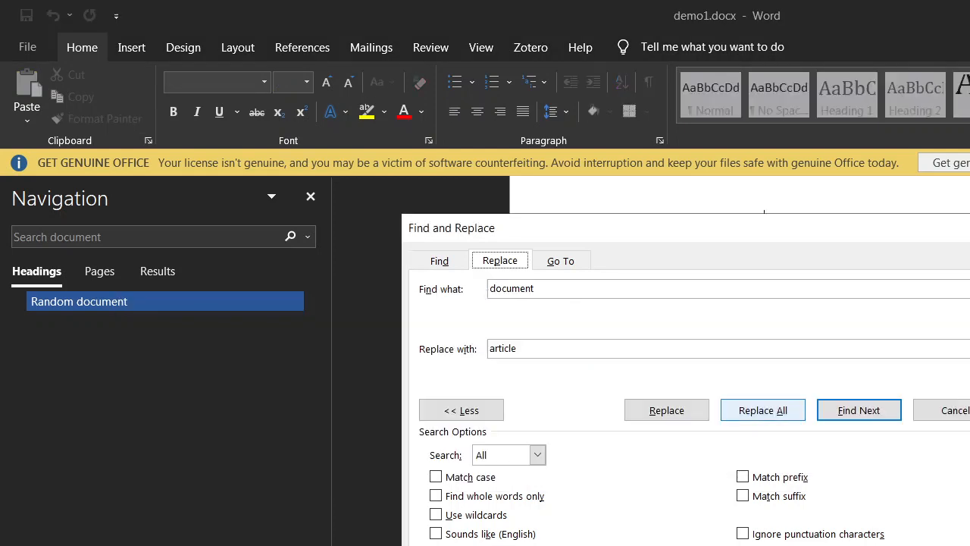
key("alt+Tab")
key("alt+Tab")
key("alt+Tab")
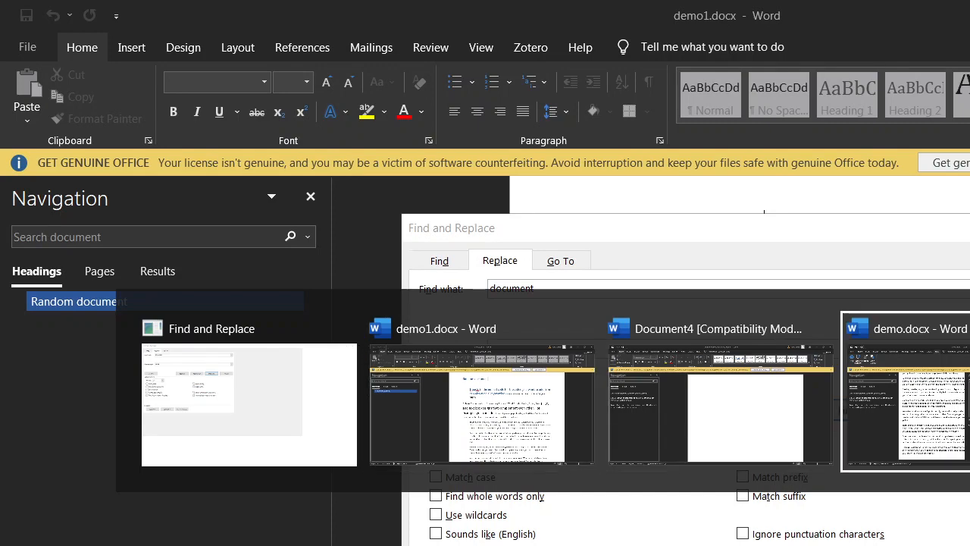
key("alt+Tab")
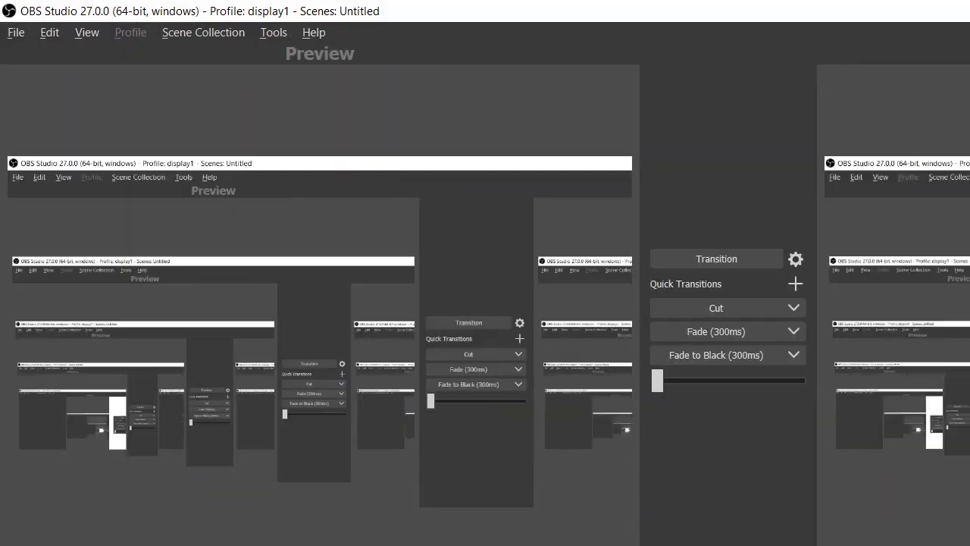